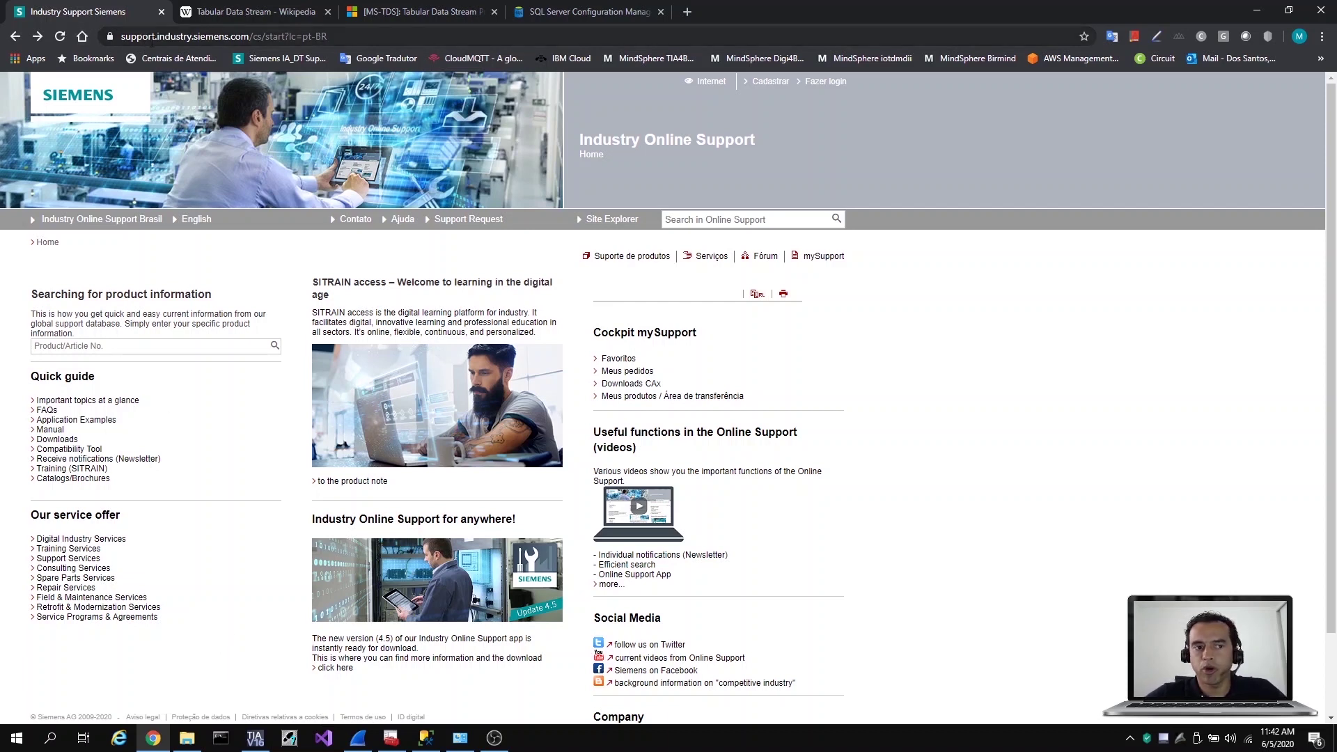
Search Industry Online Support for "SQL S7-1500" and open the application example "Connecting an S7-1500 to an SQL Database"
click(161, 346)
text(S)
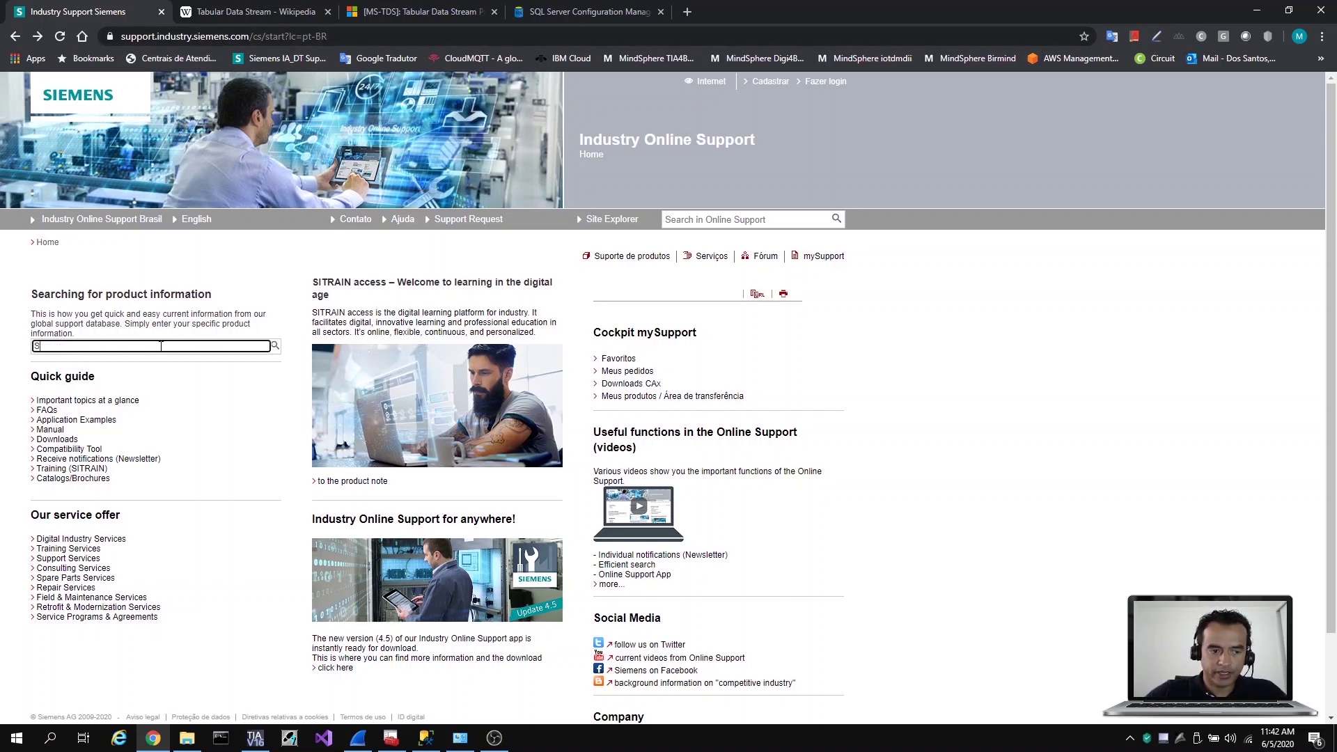
text(QL S7-1500)
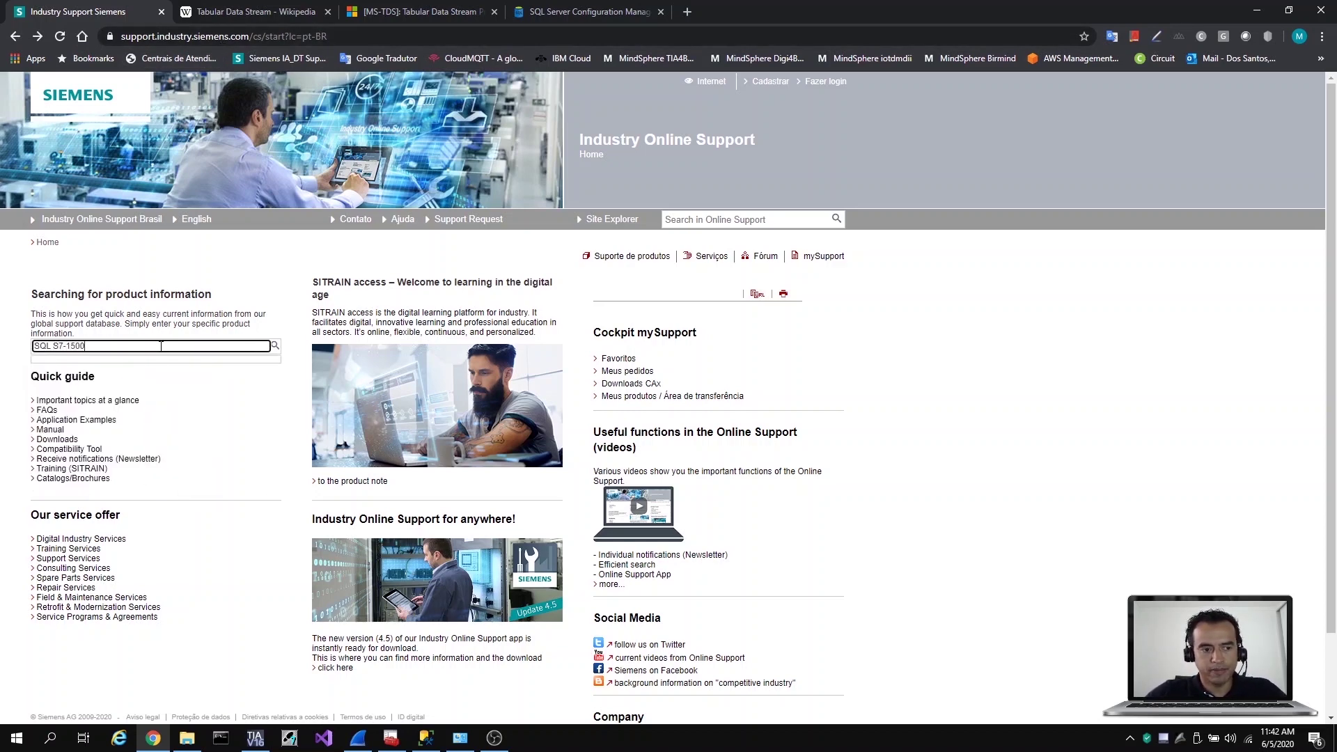
key(Return)
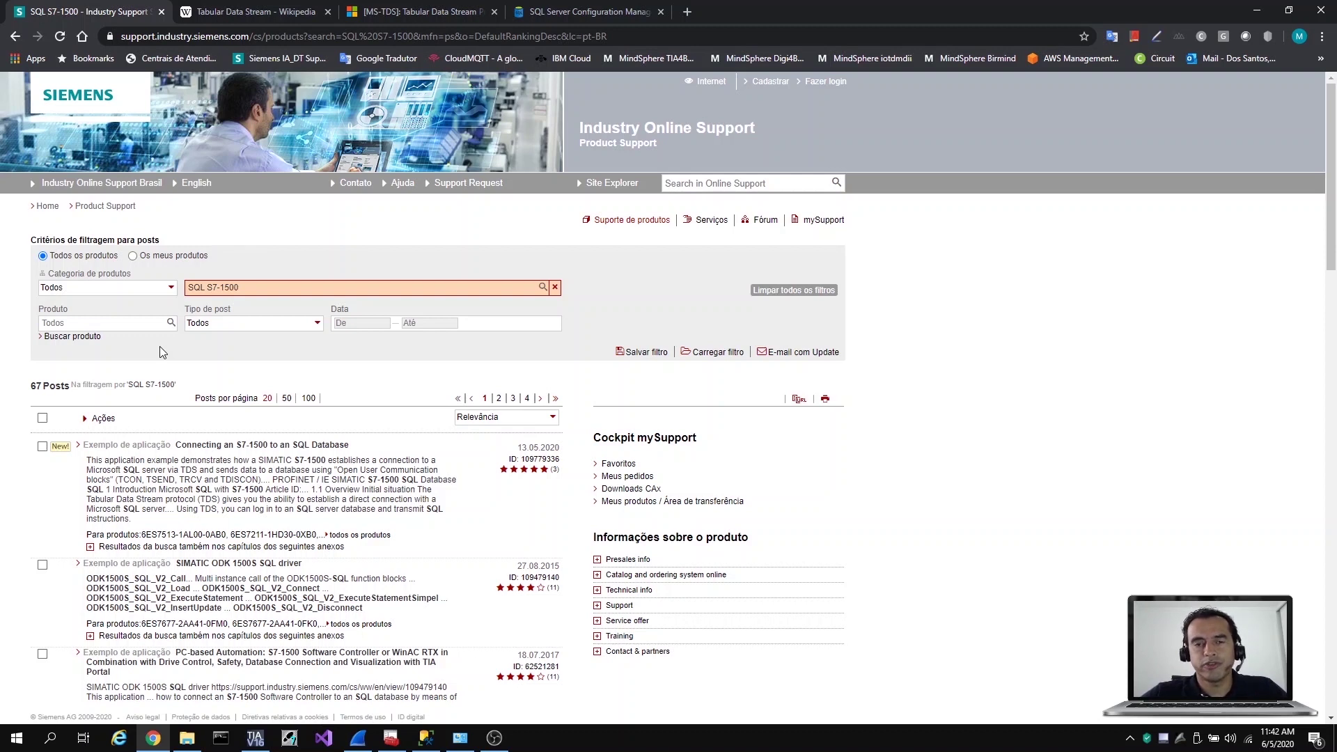
click(301, 449)
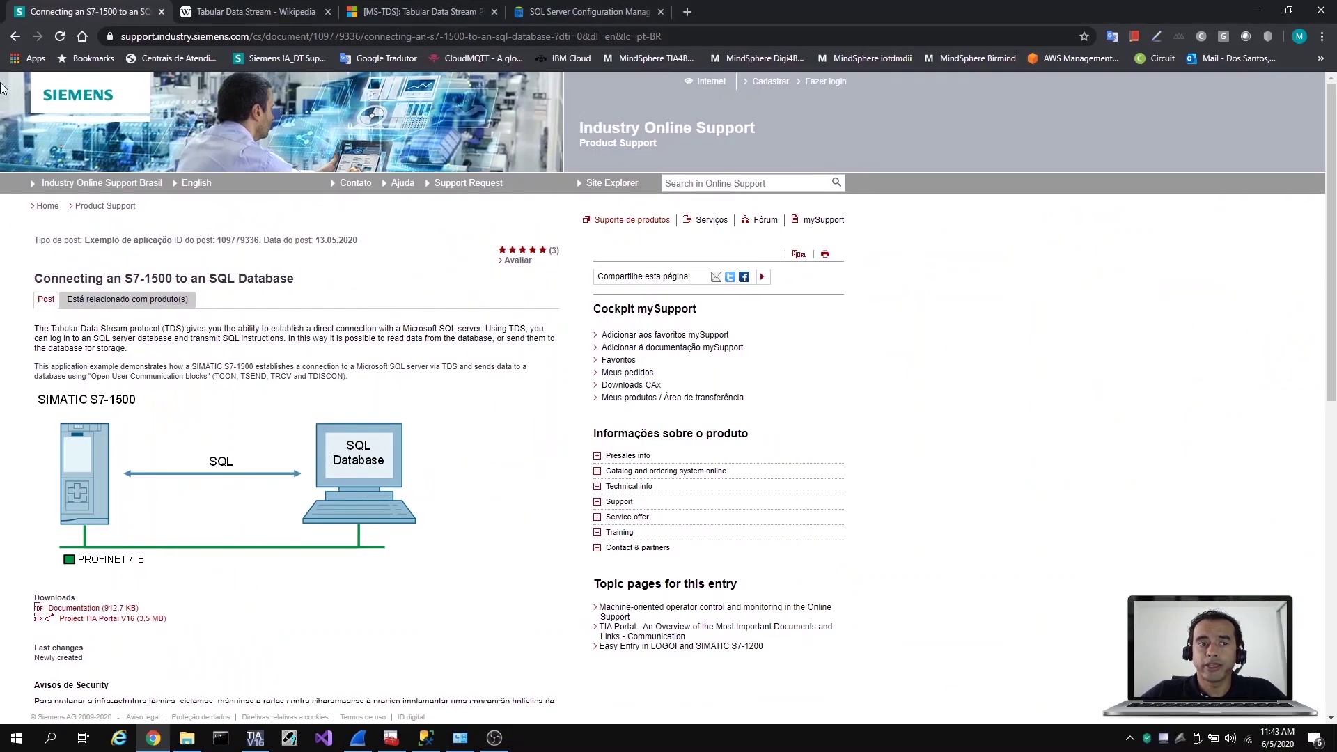
click(207, 11)
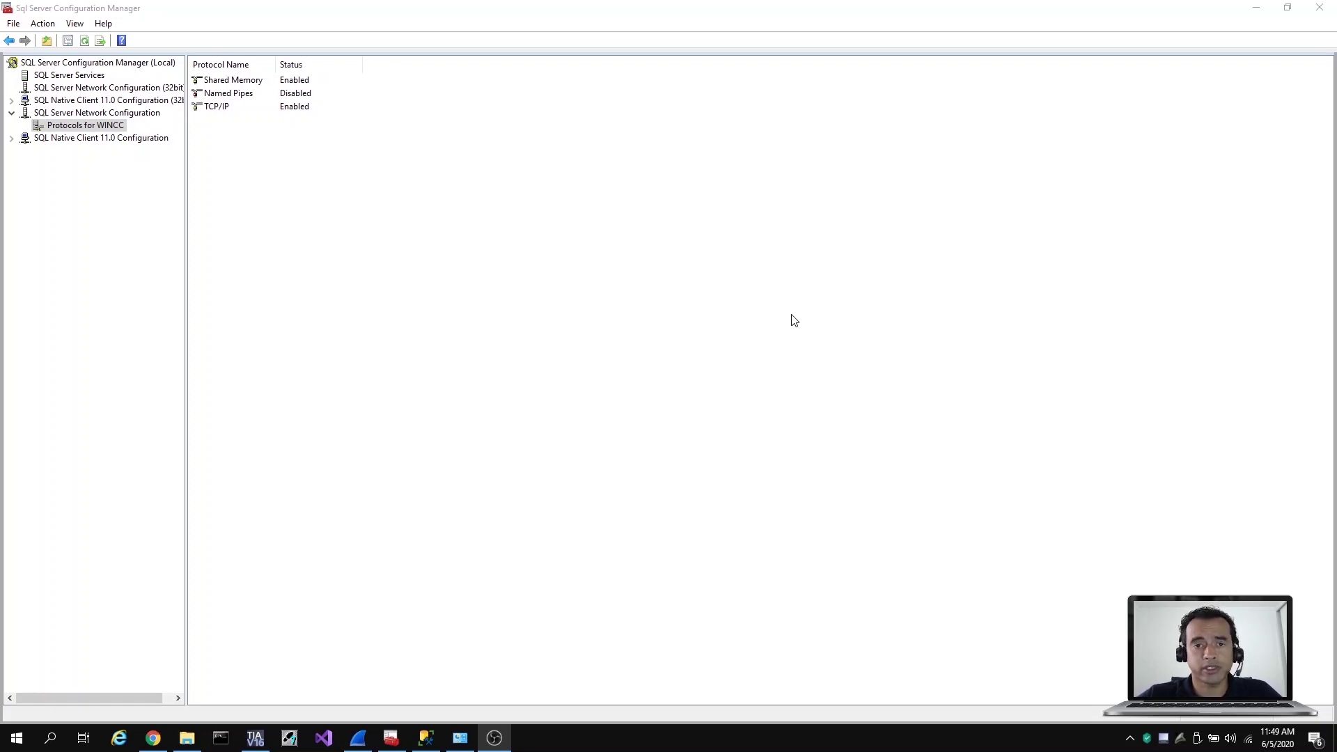
Search Windows for "sql" to look for SQL Server Configuration Manager, and dismiss the search
click(228, 21)
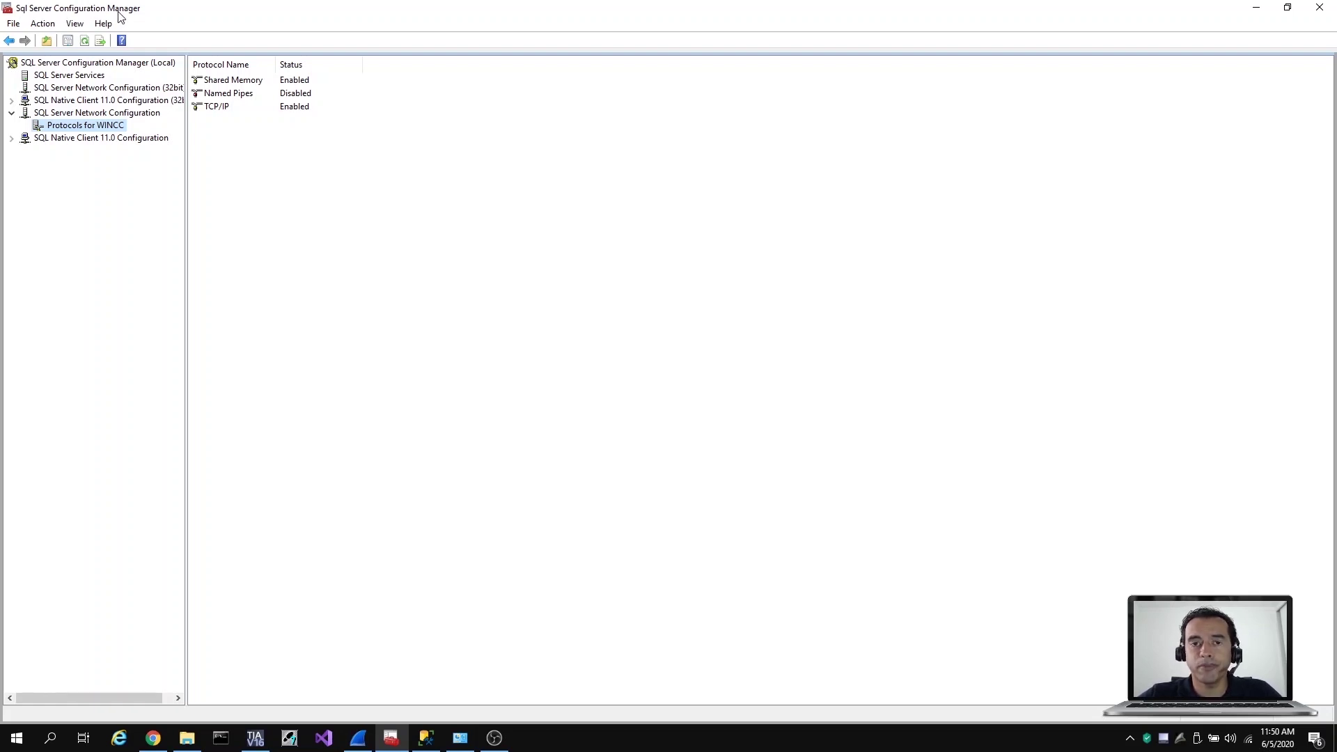
click(54, 740)
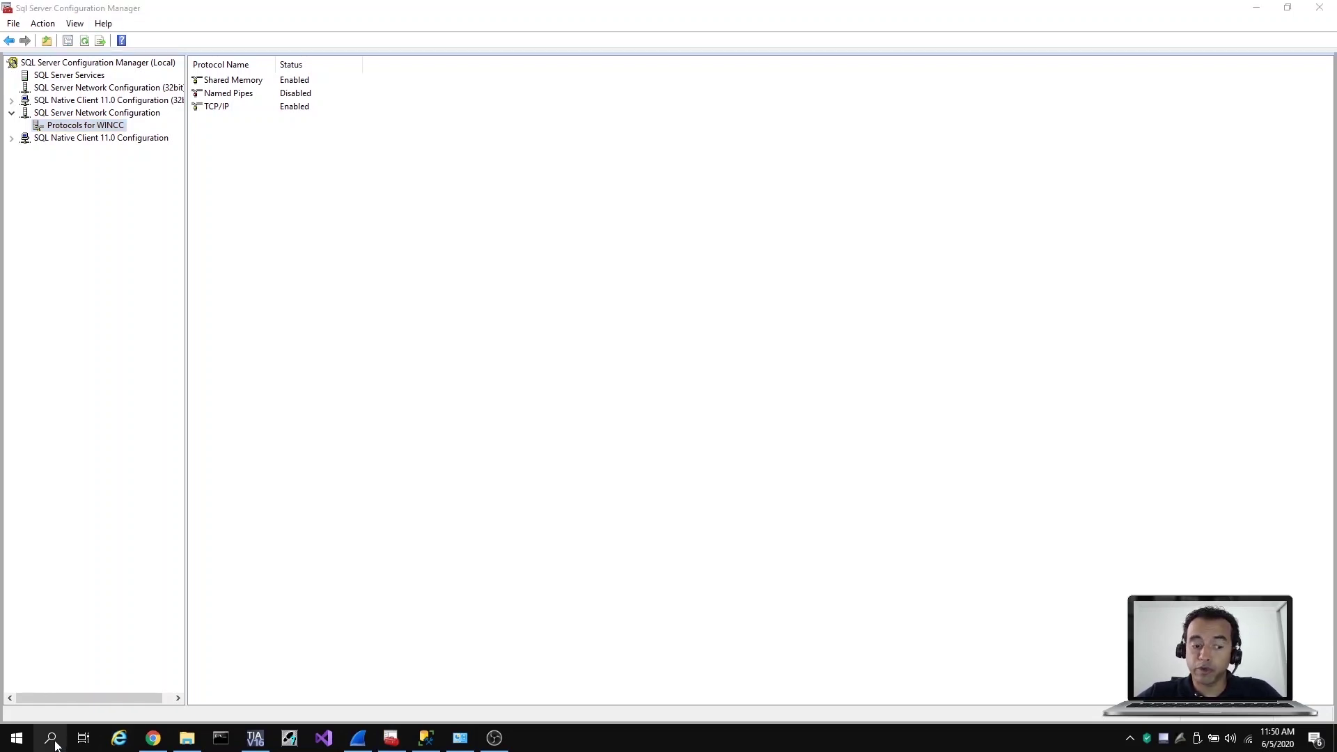
text(sql)
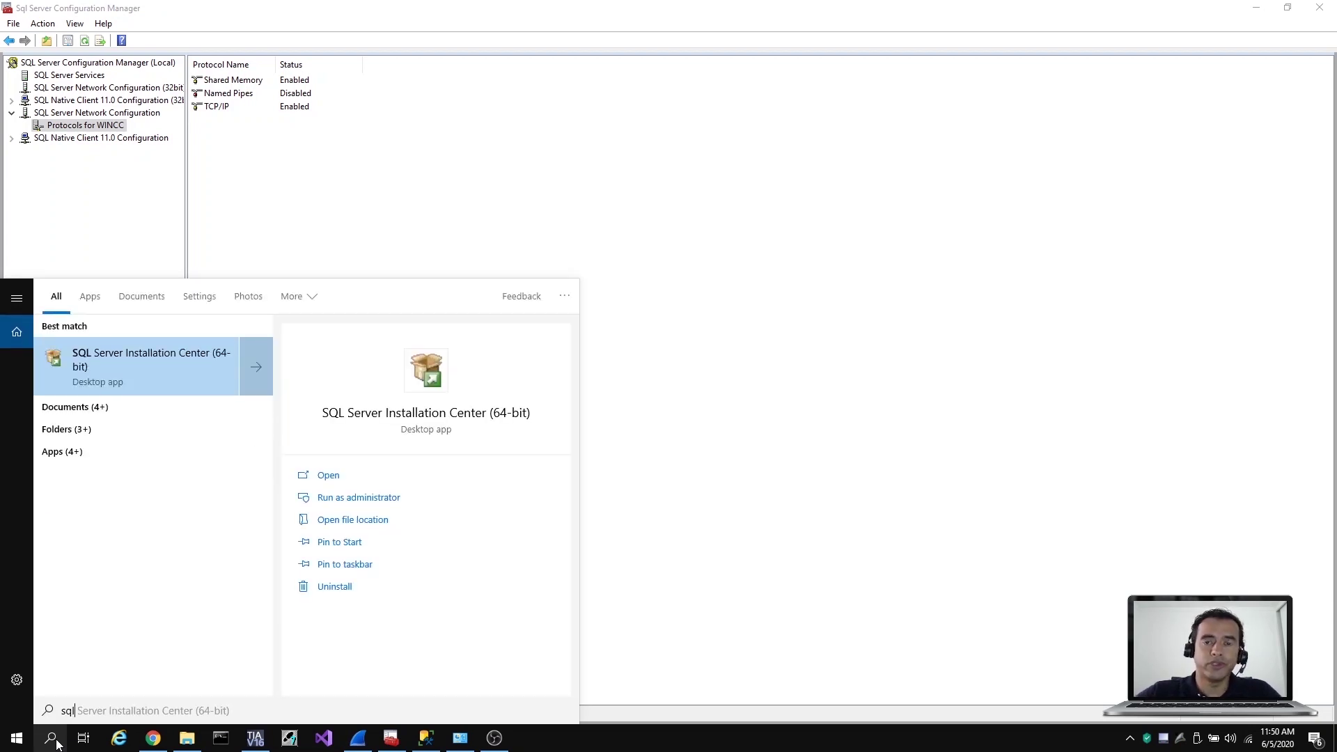
click(714, 429)
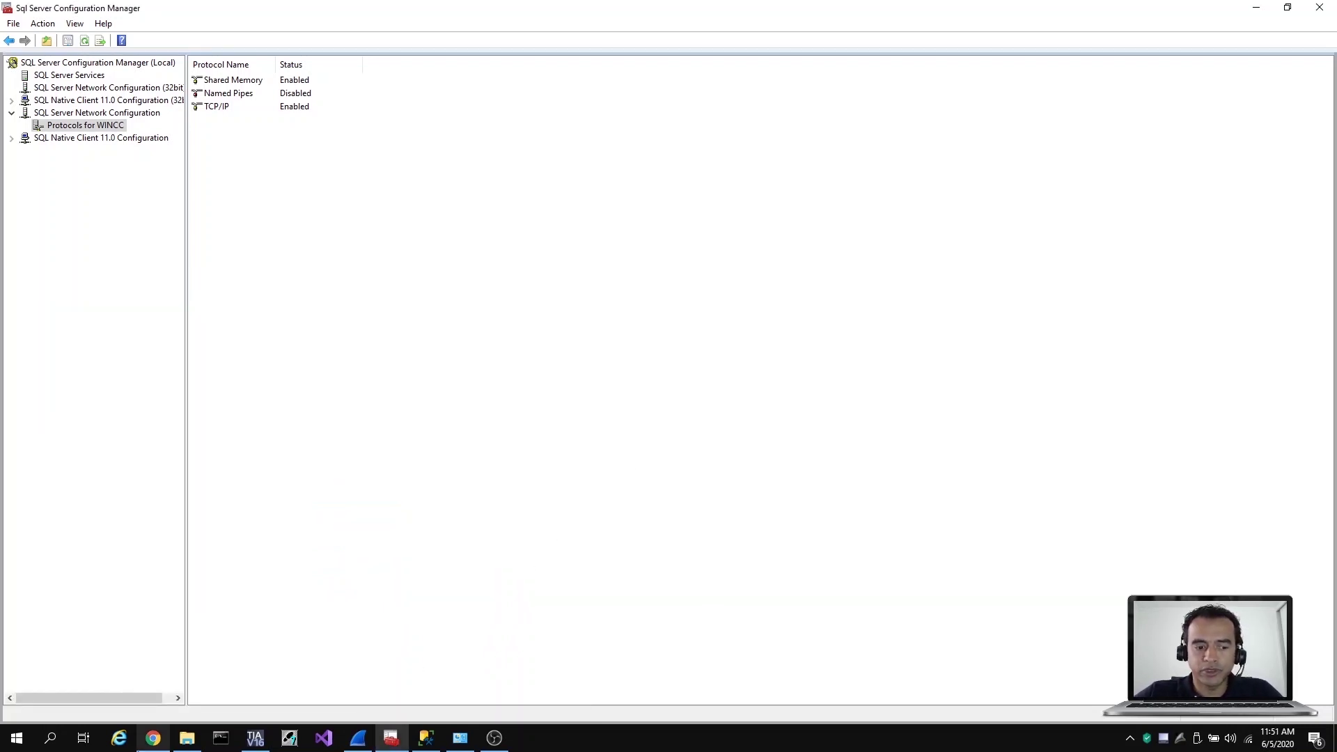
Switch to Chrome and find the SQL Server 2016 command SQLServerManager13.msc in the blog post on recovering the Configuration Manager shortcut, selecting its text
click(154, 738)
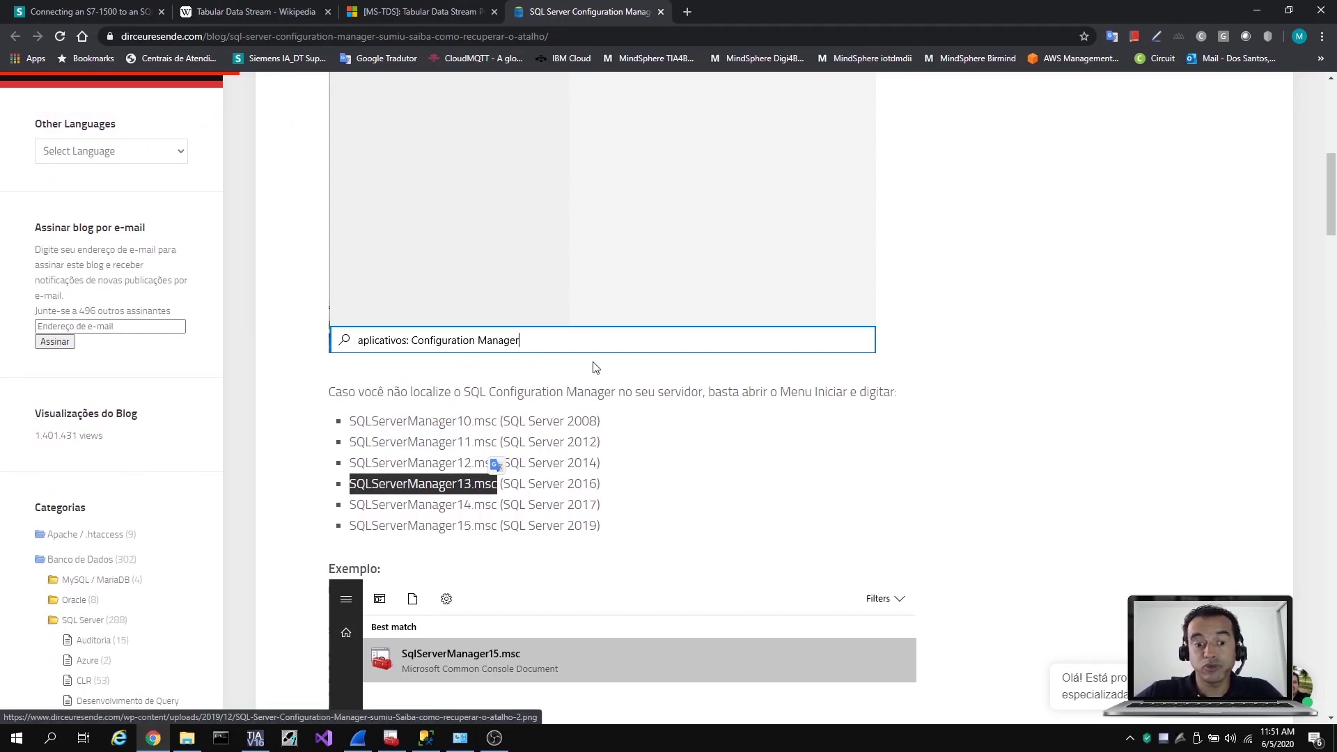
scroll(808, 383, up, 5)
scroll(499, 176, up, 3)
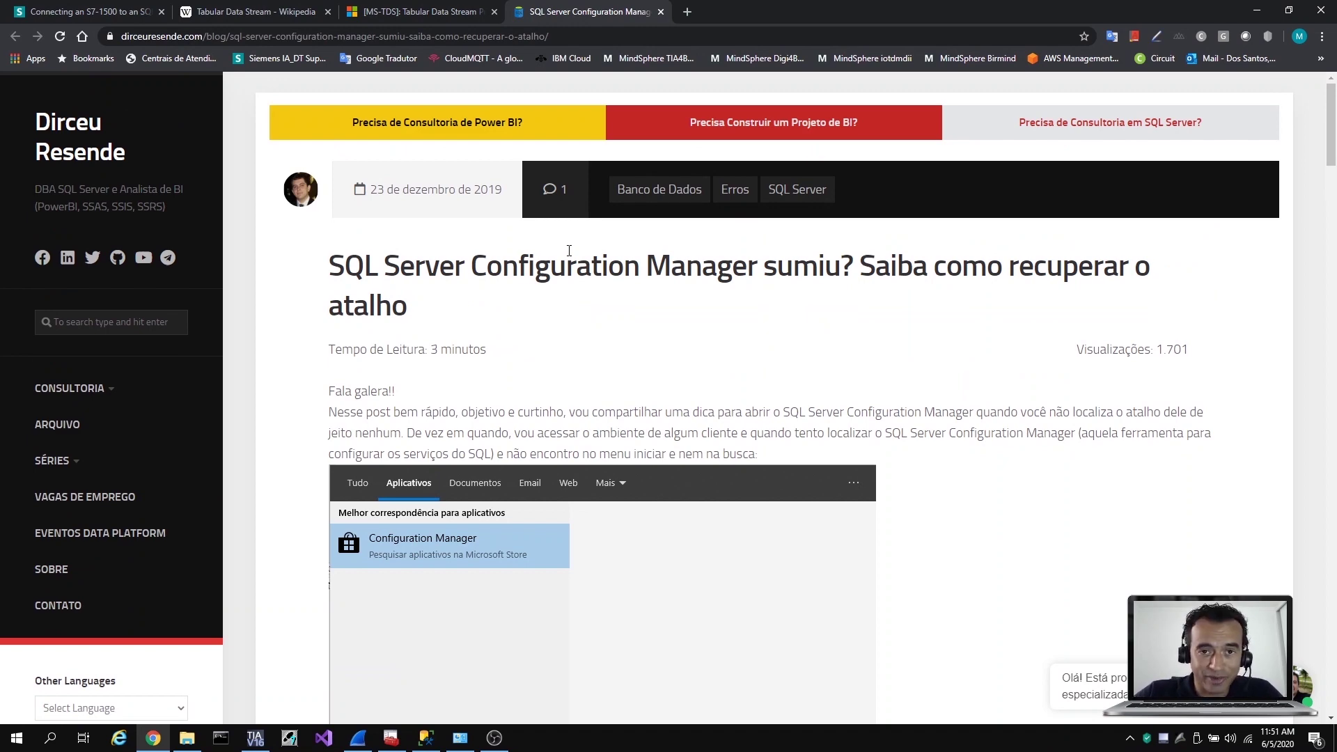
scroll(569, 251, down, 7)
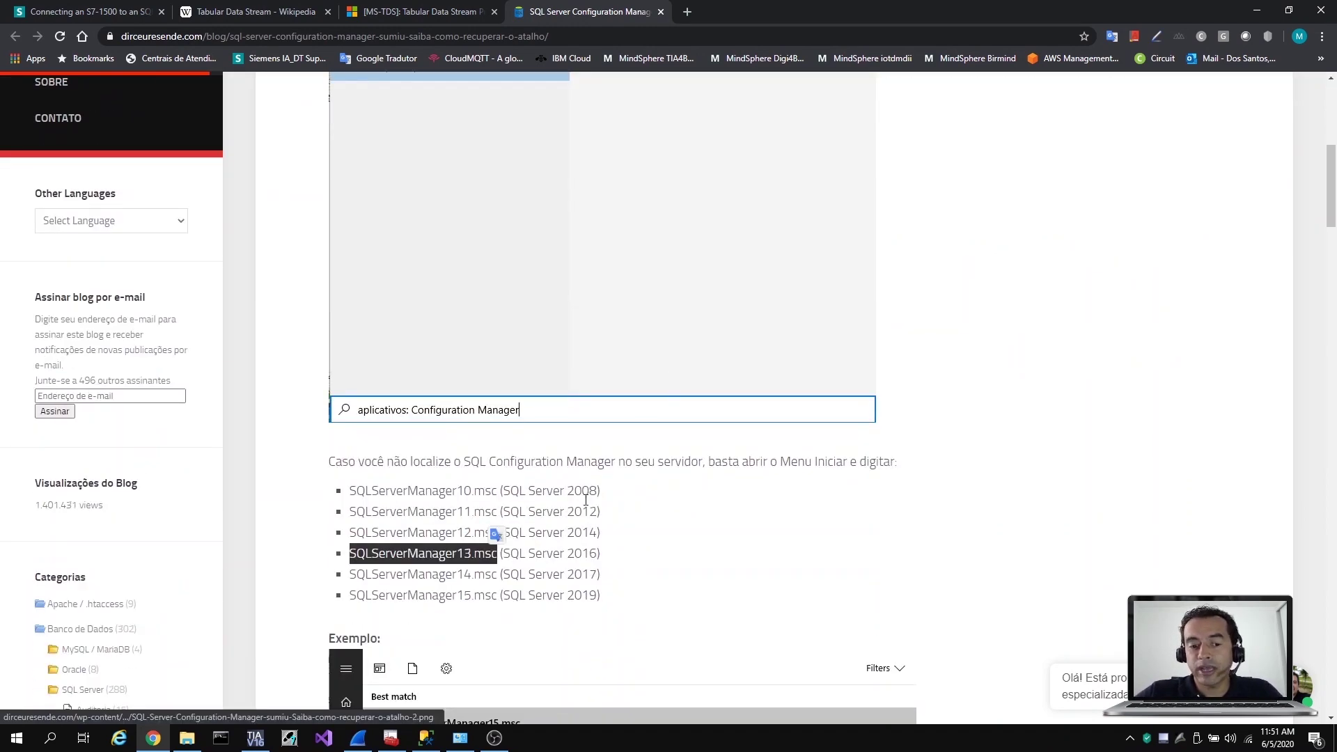
click(473, 557)
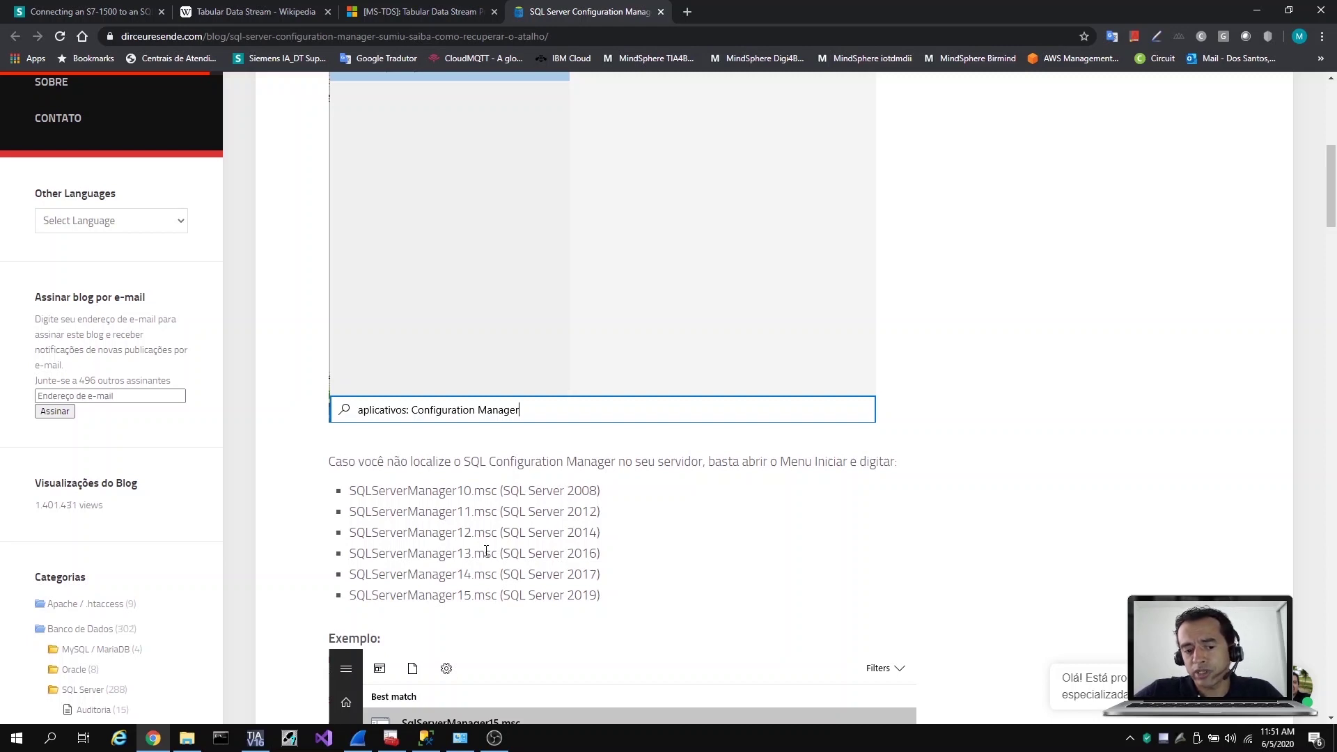
drag(496, 555, 350, 555)
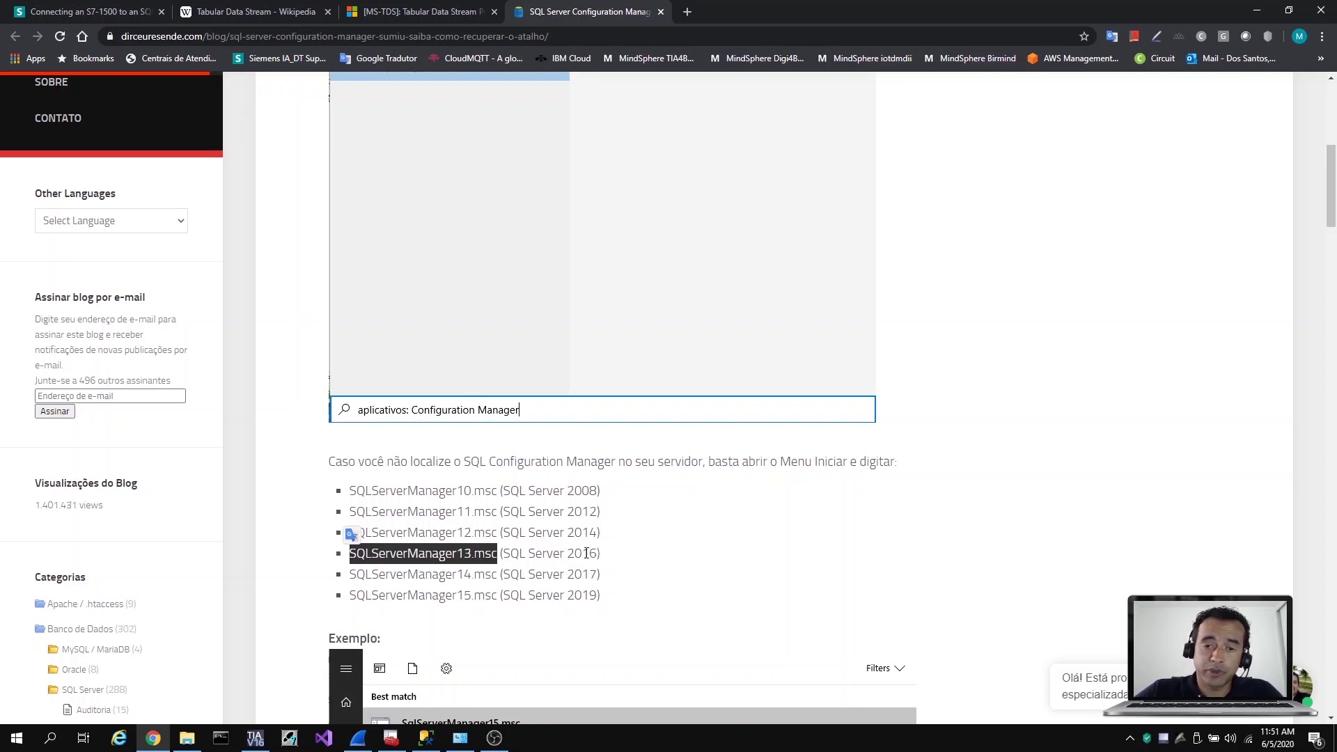
click(506, 570)
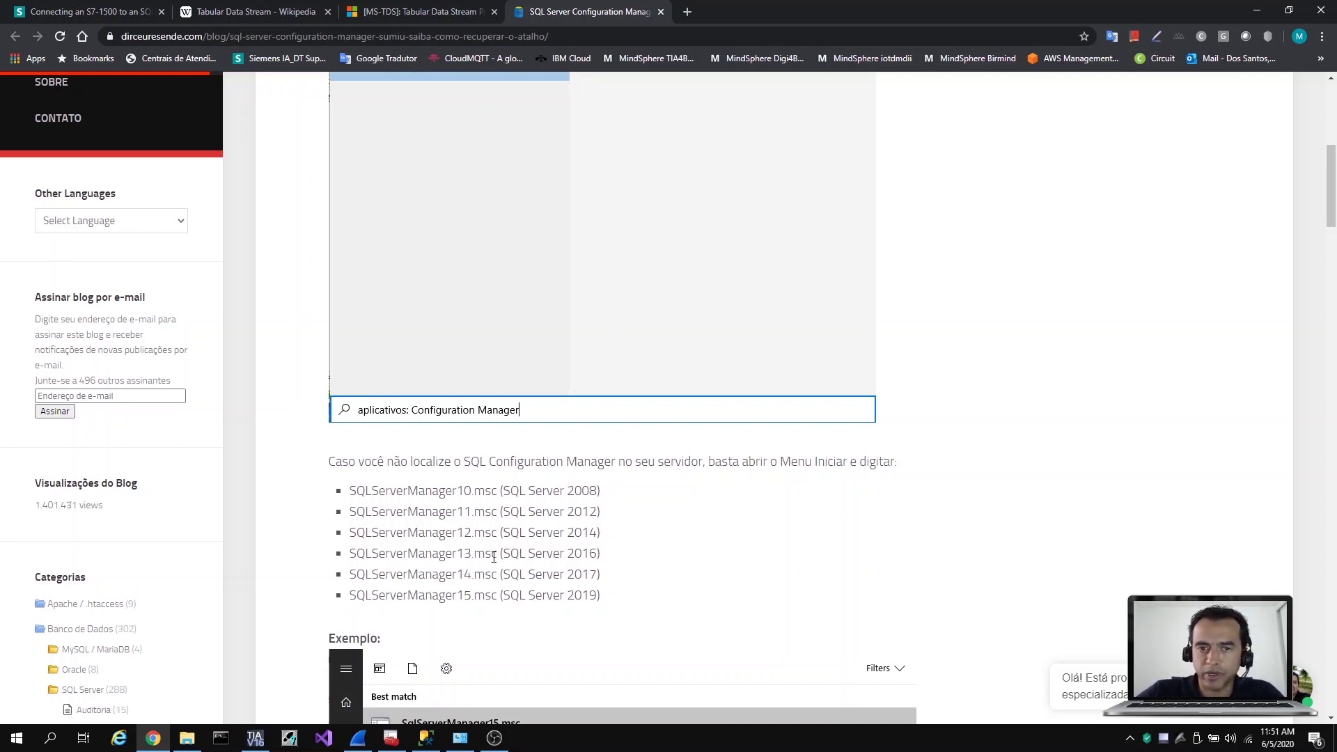
drag(497, 554, 365, 554)
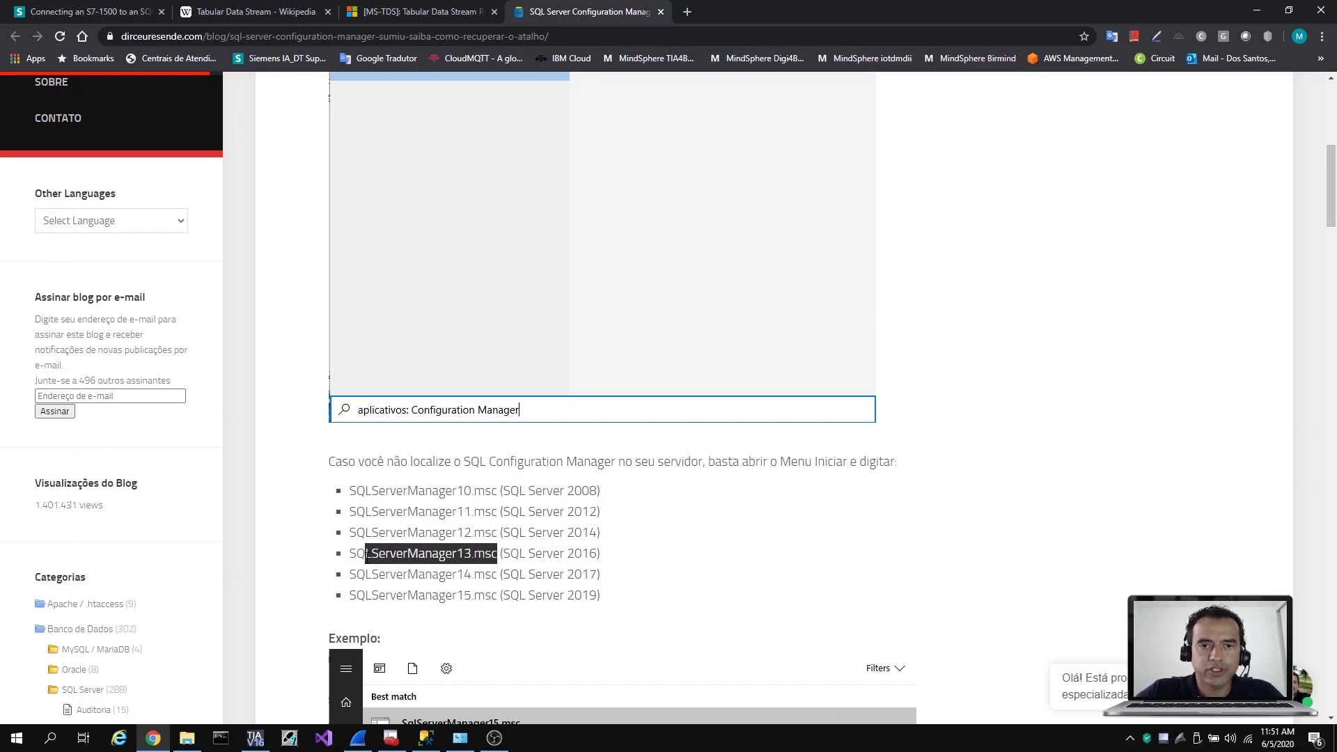
drag(365, 553, 350, 554)
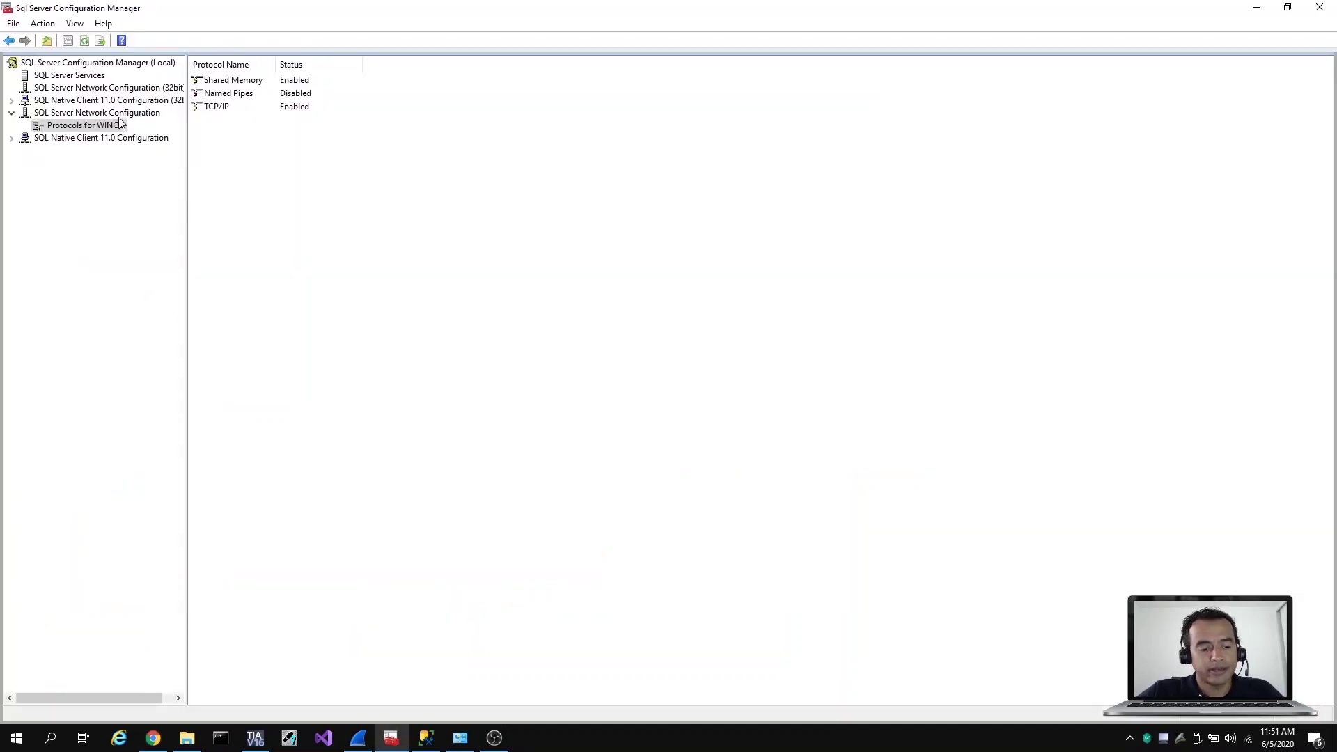
In SQL Server Configuration Manager, open the TCP/IP protocol properties for the WINCC instance and show its IP addresses
click(76, 124)
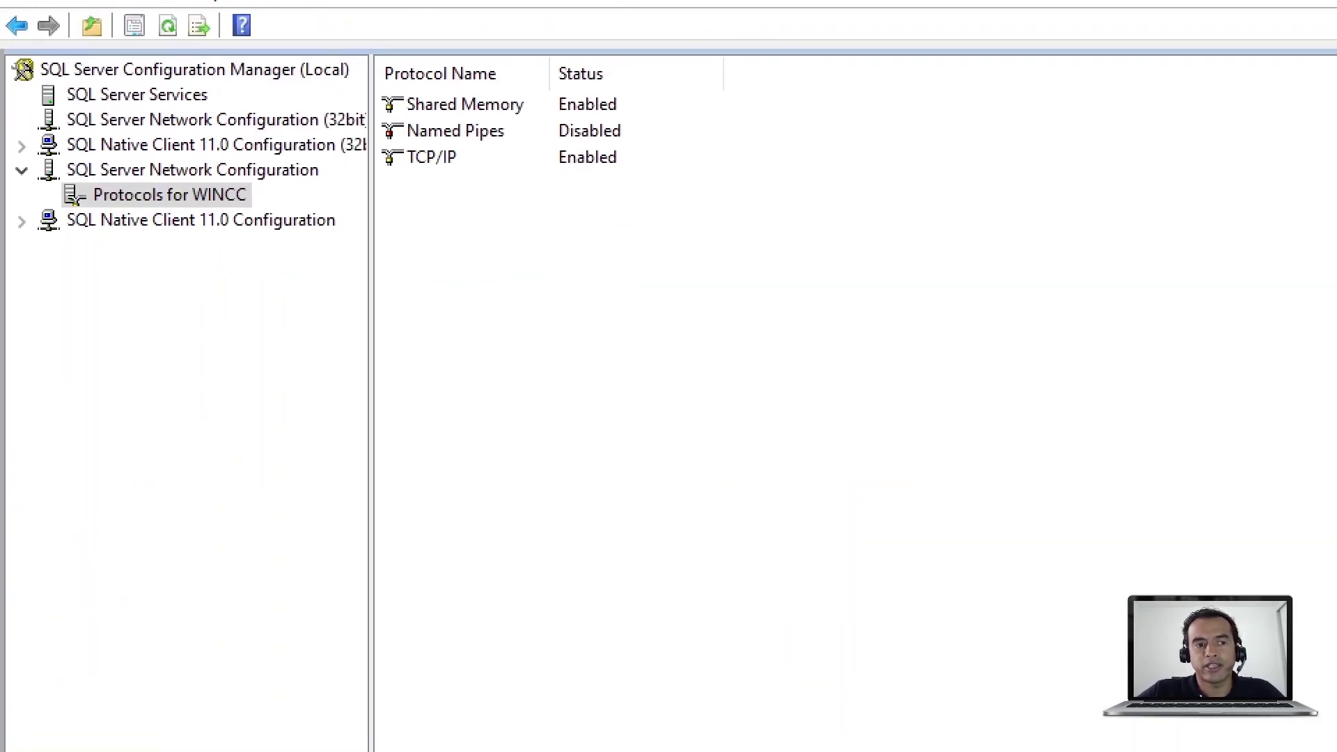
drag(330, 176, 393, 168)
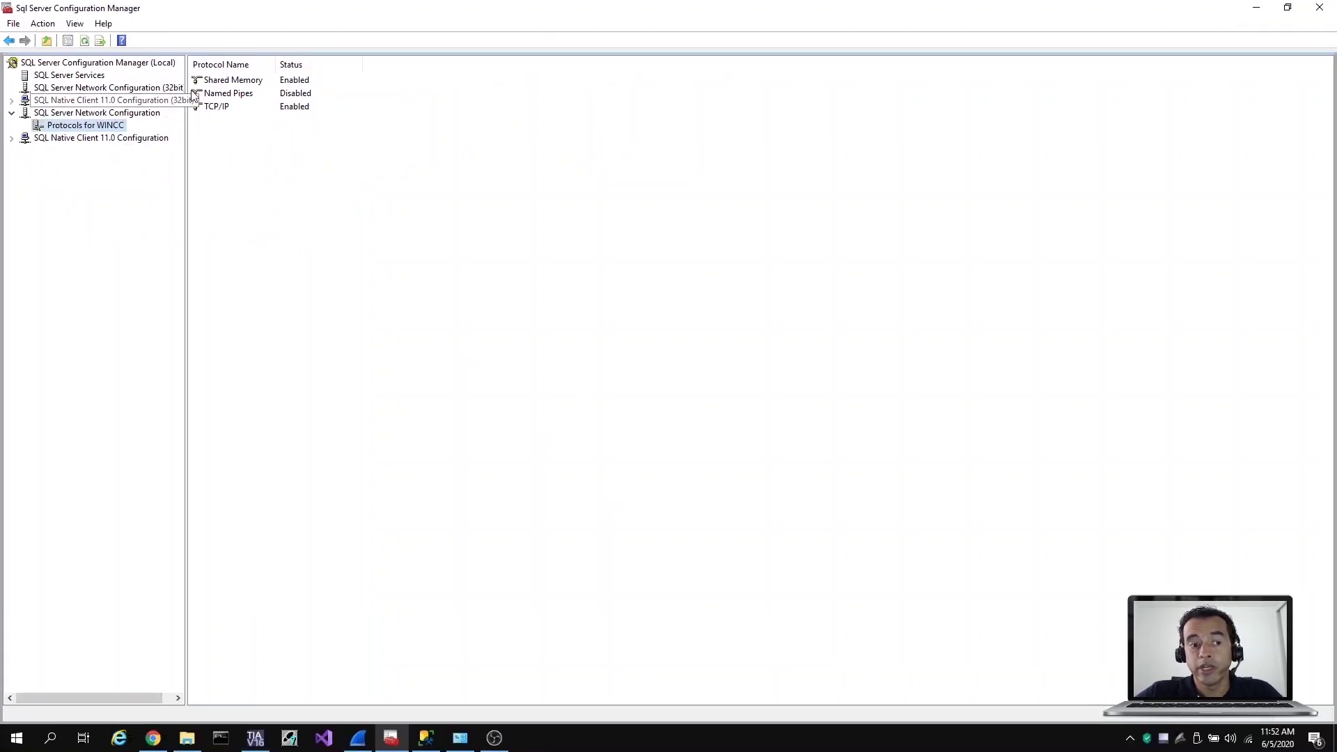
click(216, 109)
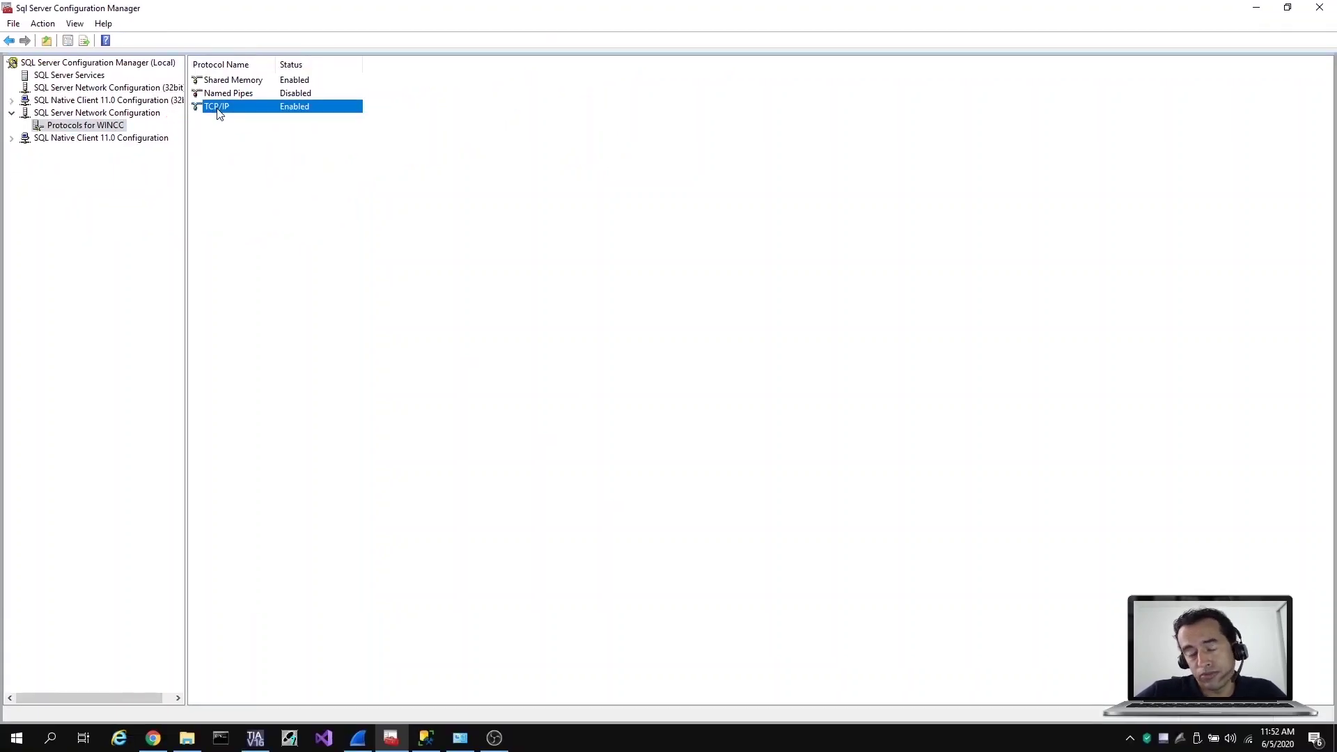
double_click(305, 111)
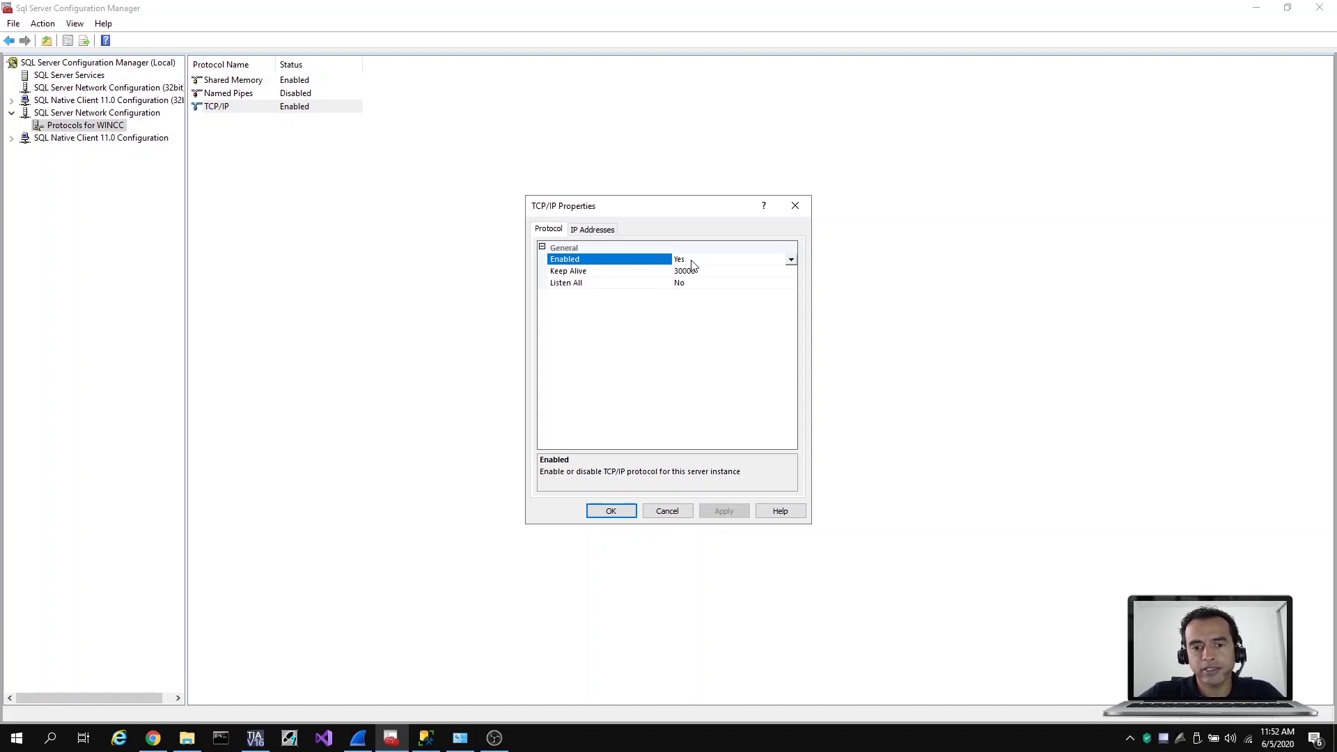
click(589, 229)
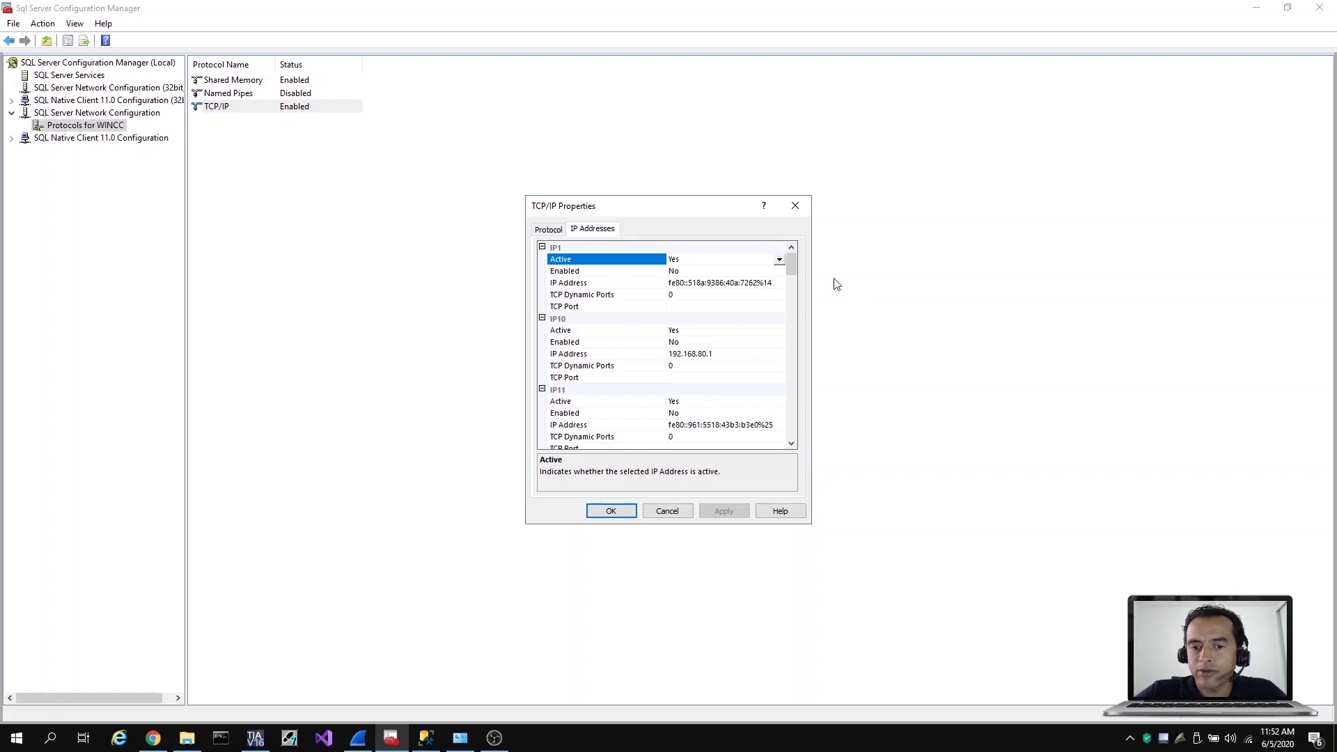
Examine the IP3 entry's Active, Enabled, IP Address and TCP Port settings
drag(794, 262, 746, 392)
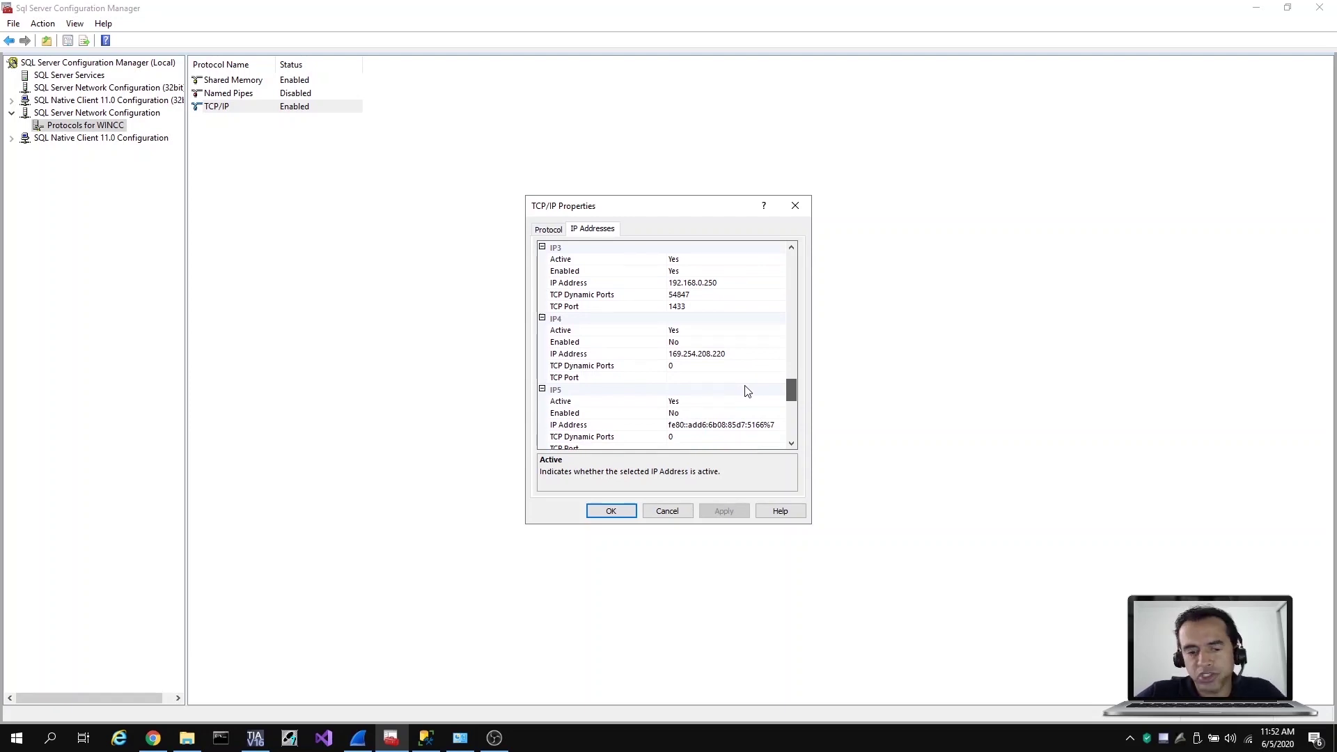
drag(748, 391, 751, 385)
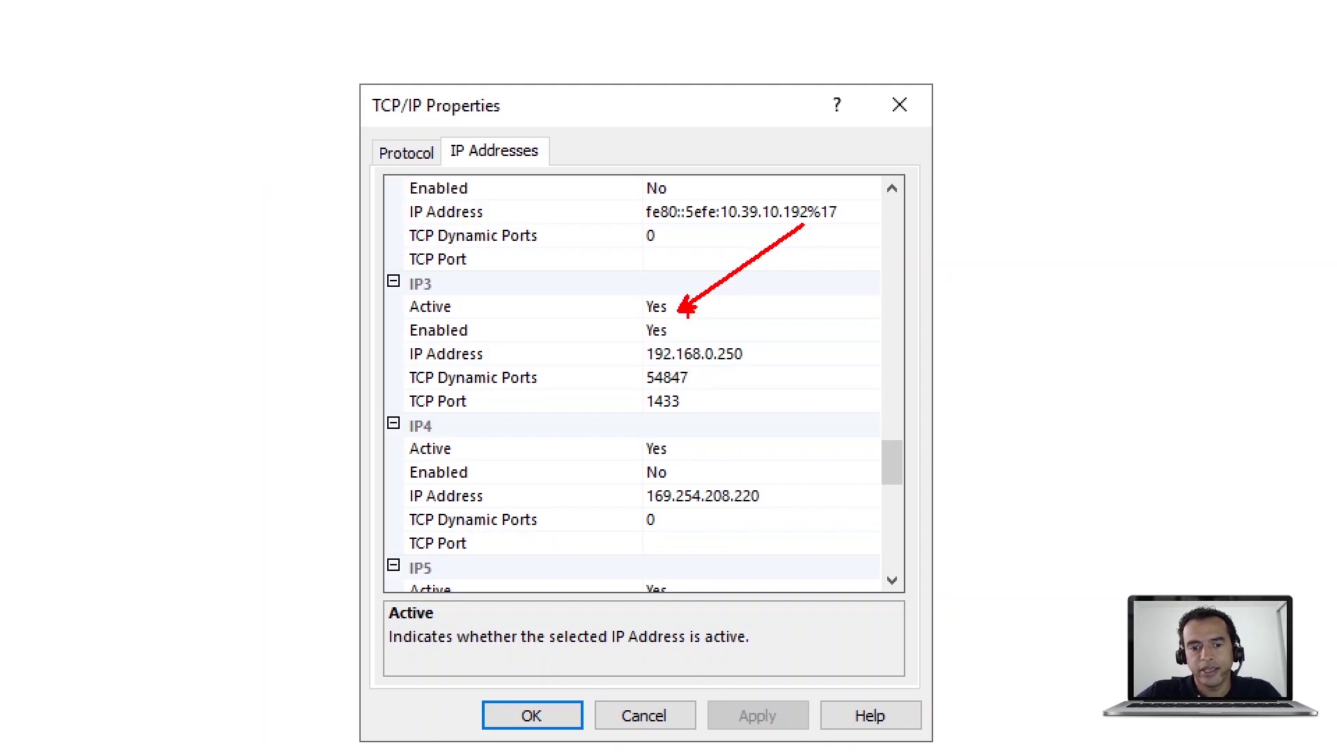
drag(695, 324, 808, 286)
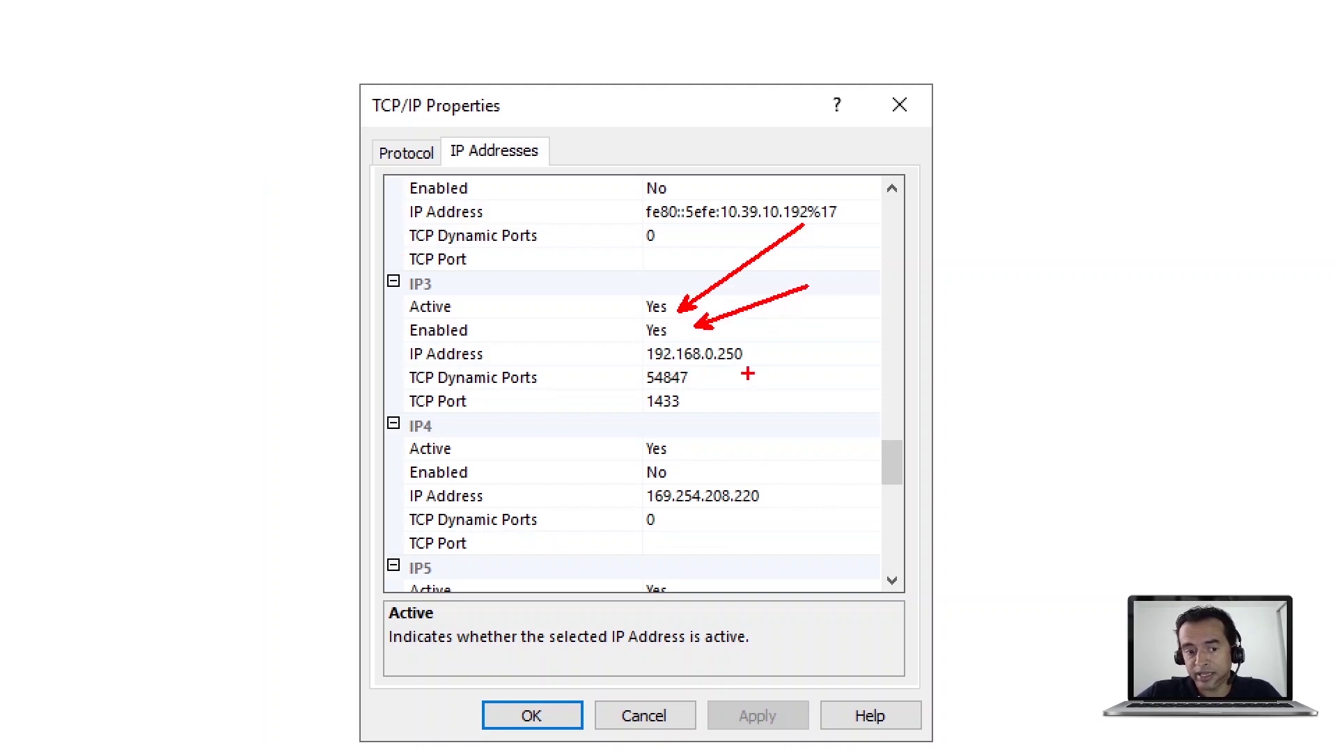
drag(749, 349, 891, 293)
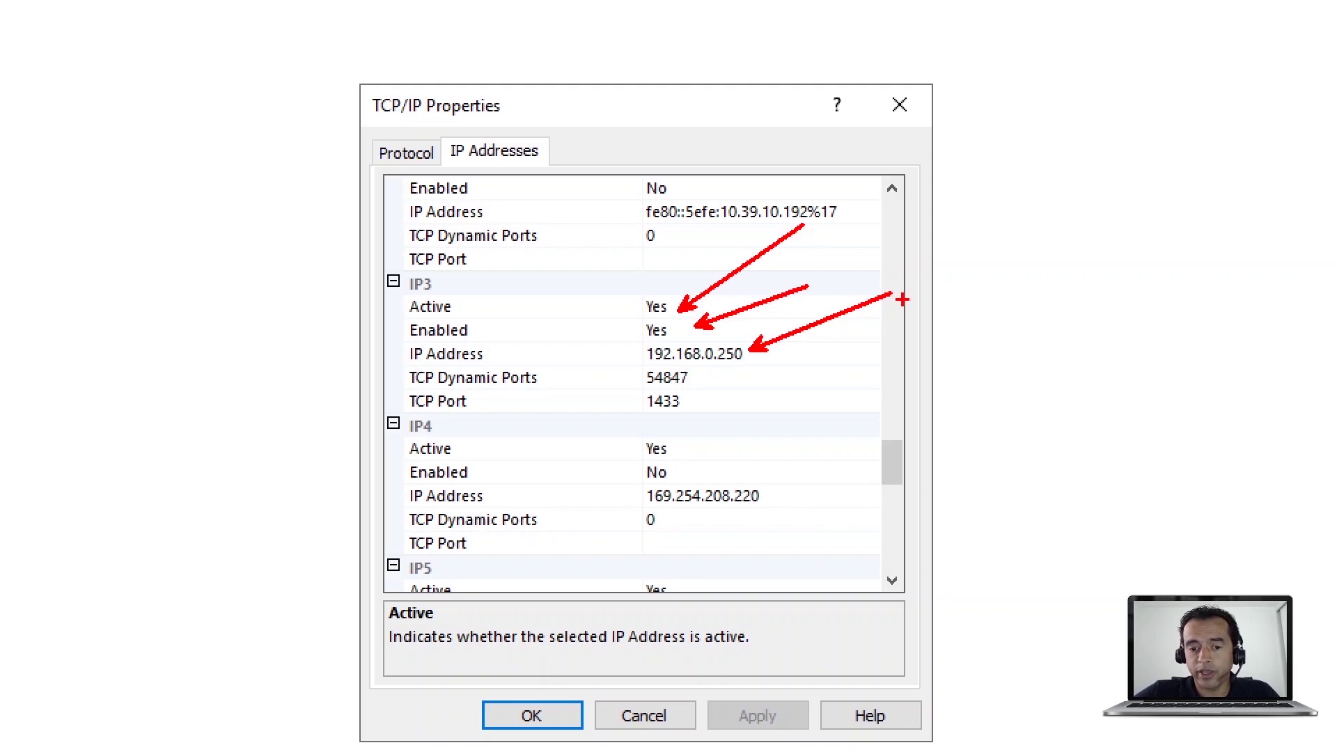
drag(728, 405, 869, 496)
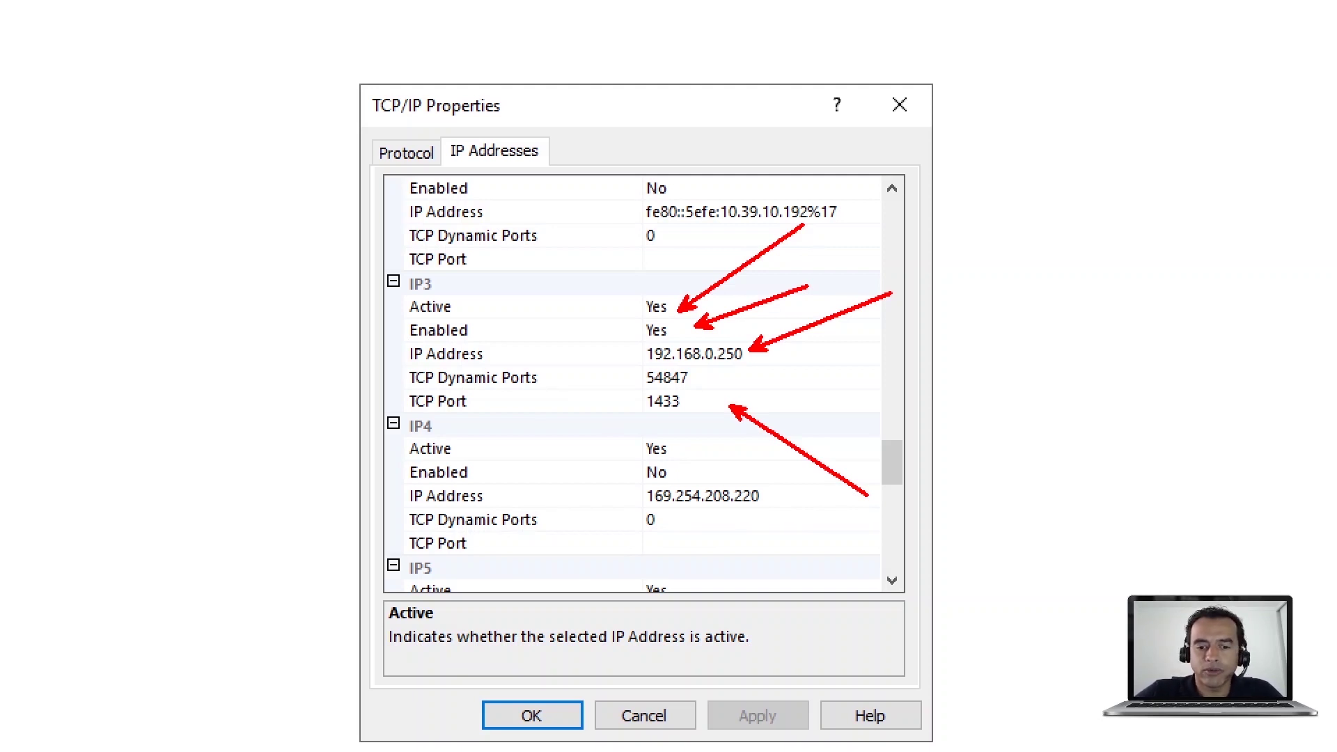
Examine the TCP Port and TCP Dynamic Ports settings of the IPAll entry
drag(890, 460, 891, 590)
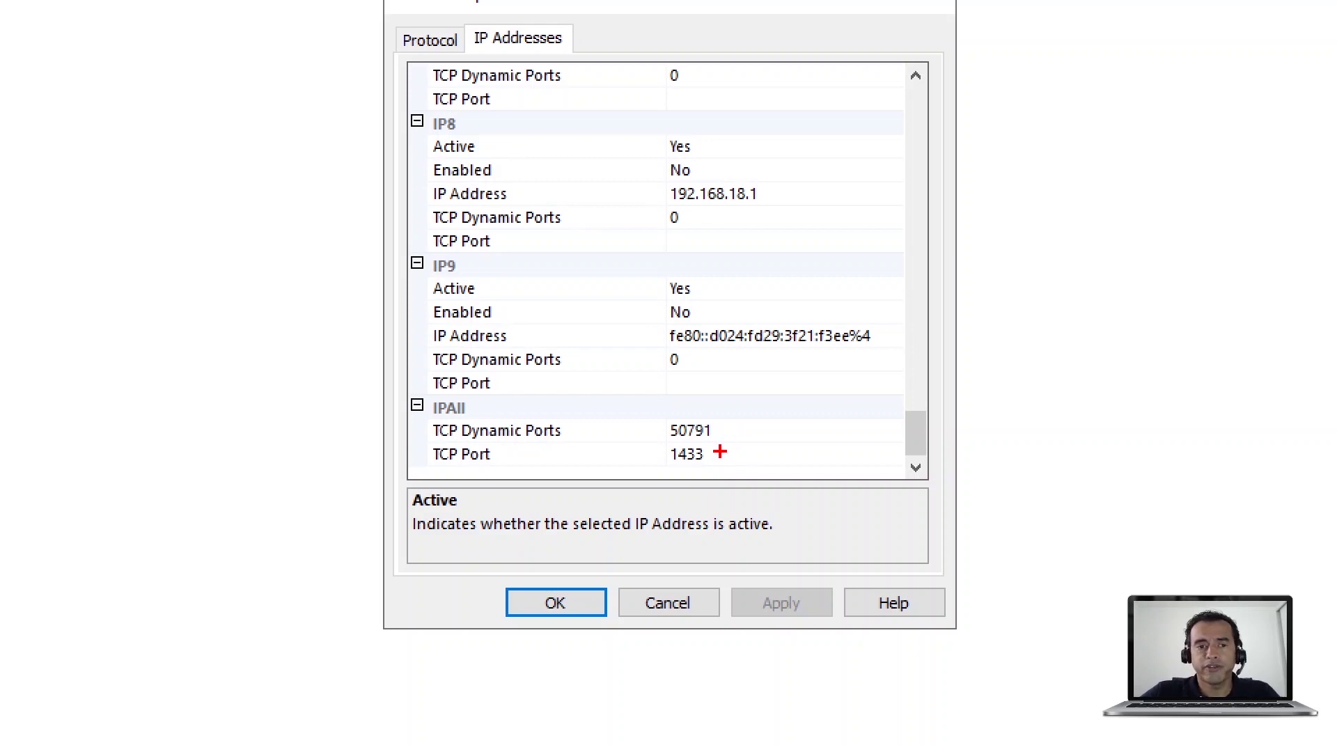
drag(750, 460, 806, 459)
drag(715, 430, 797, 422)
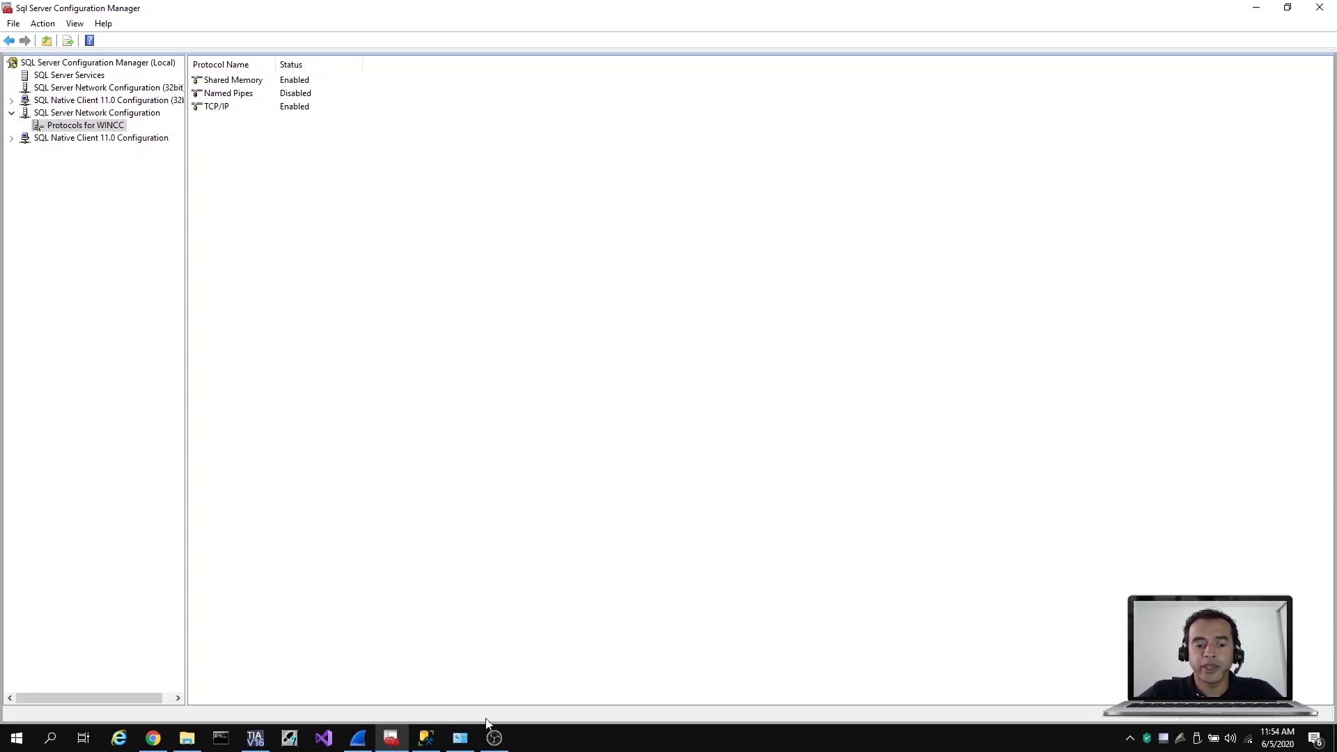
Switch to SQL Server Management Studio and examine the server authentication mode in the Security properties of the FIELDPGM501\WINCC server
click(427, 740)
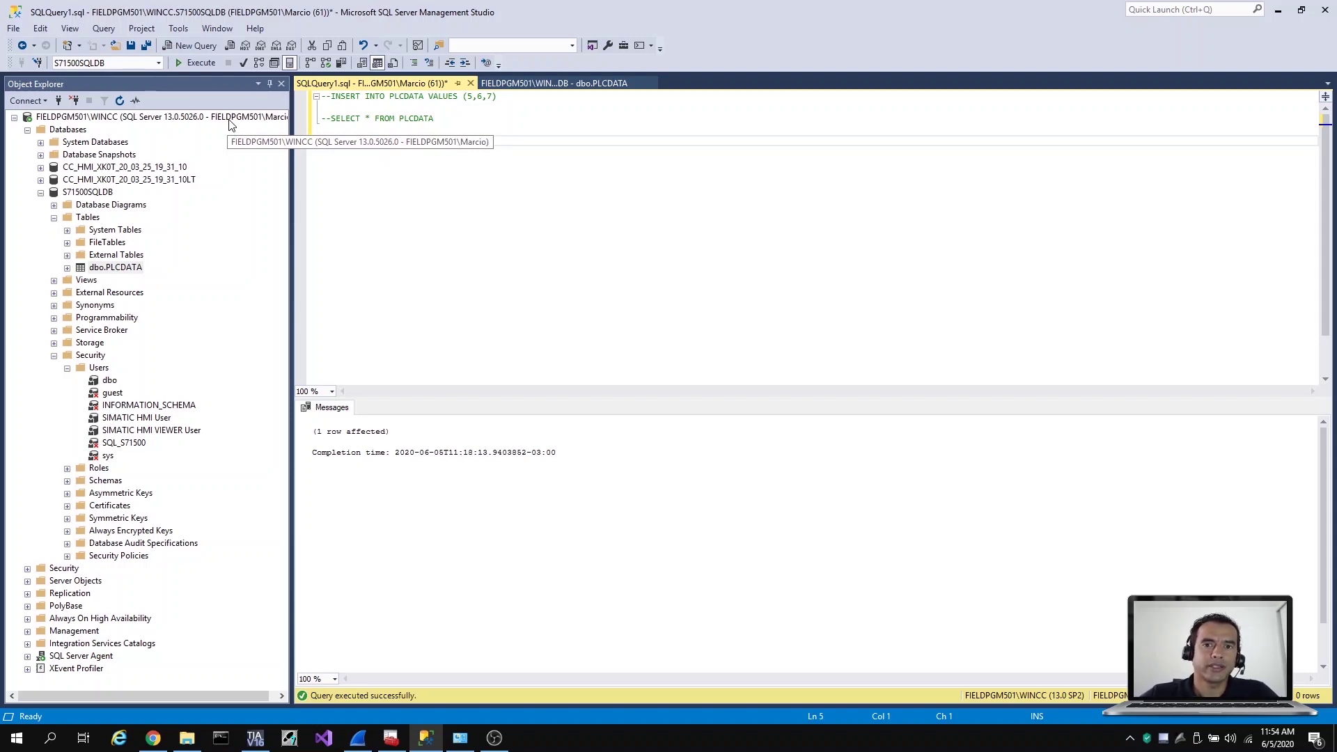
text(DELETE FROM PLCDATA)
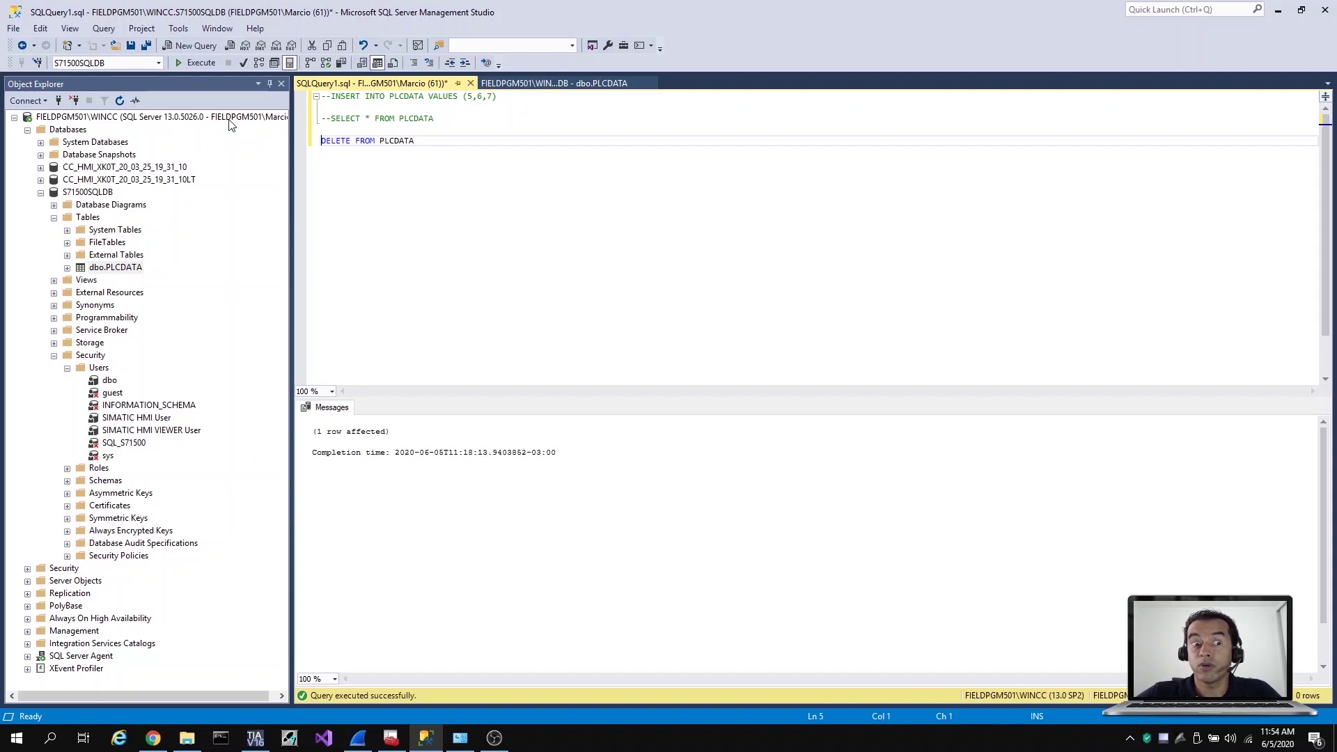
right_click(244, 116)
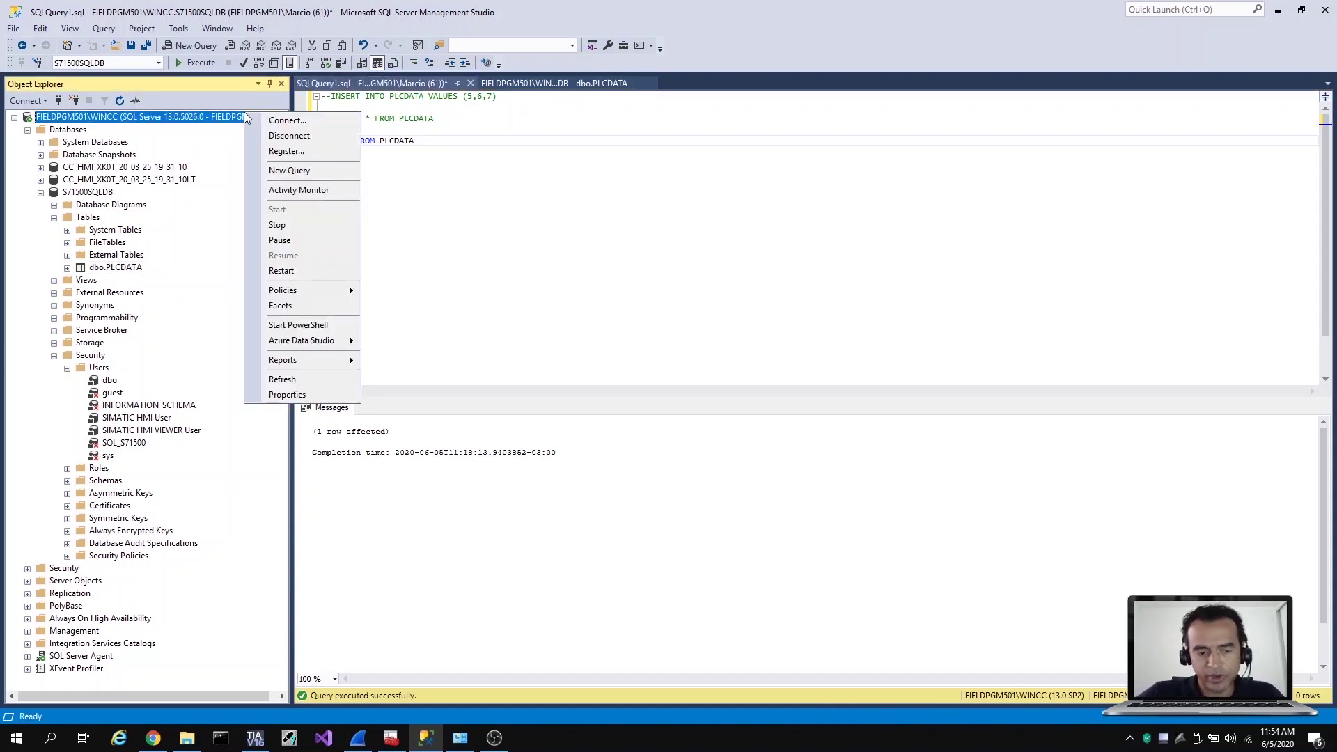
click(311, 395)
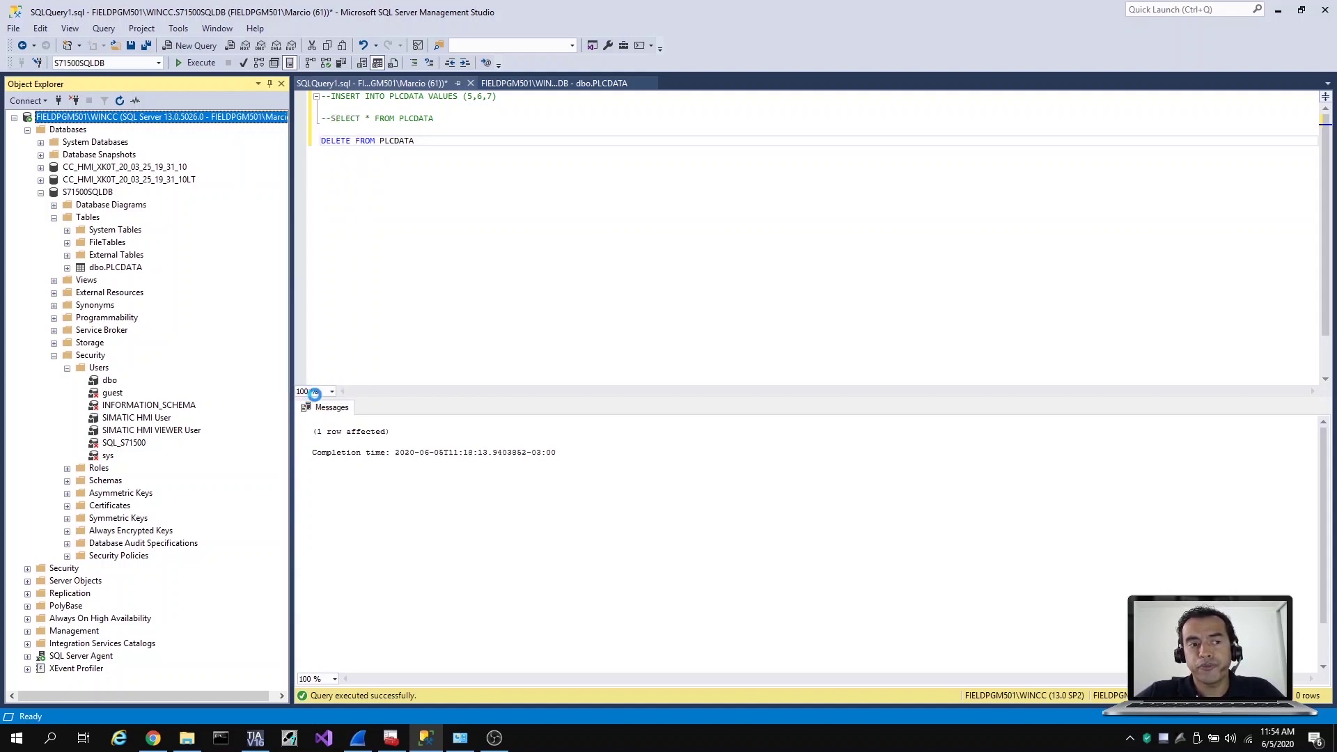
click(460, 216)
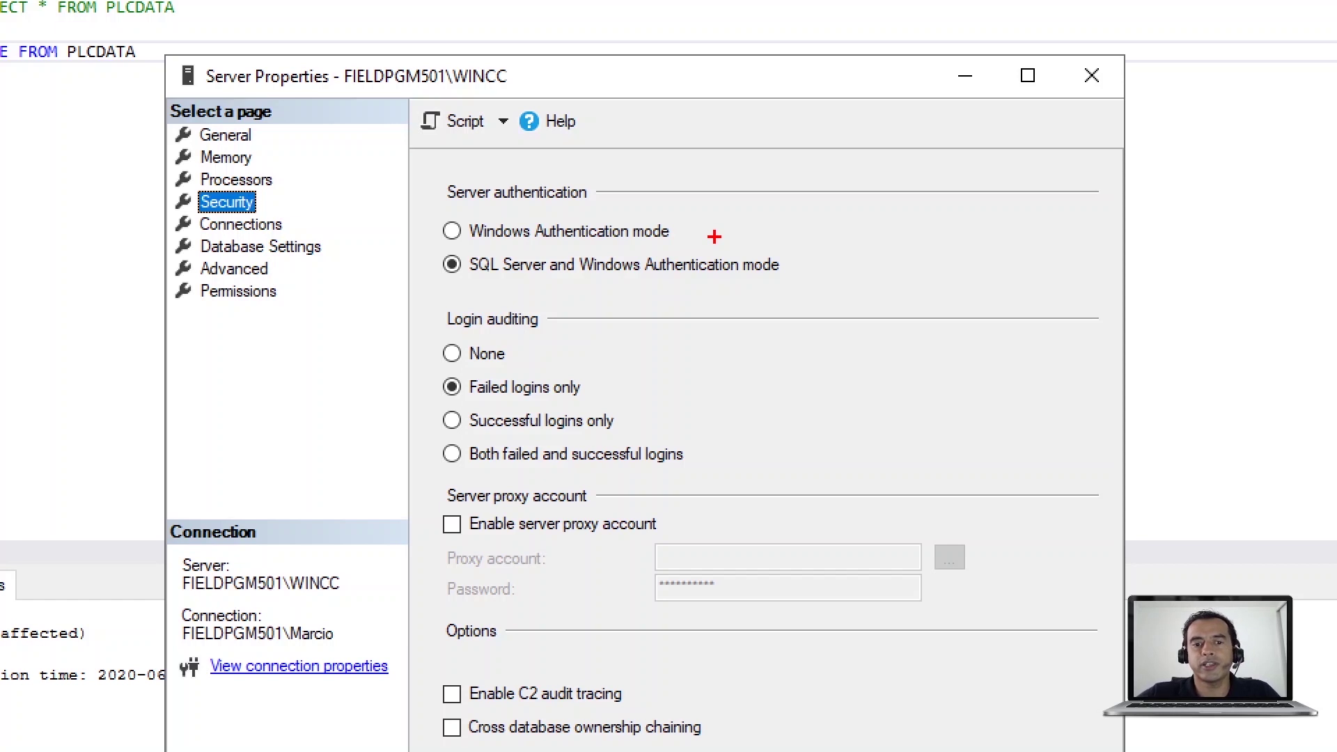
drag(696, 229, 832, 211)
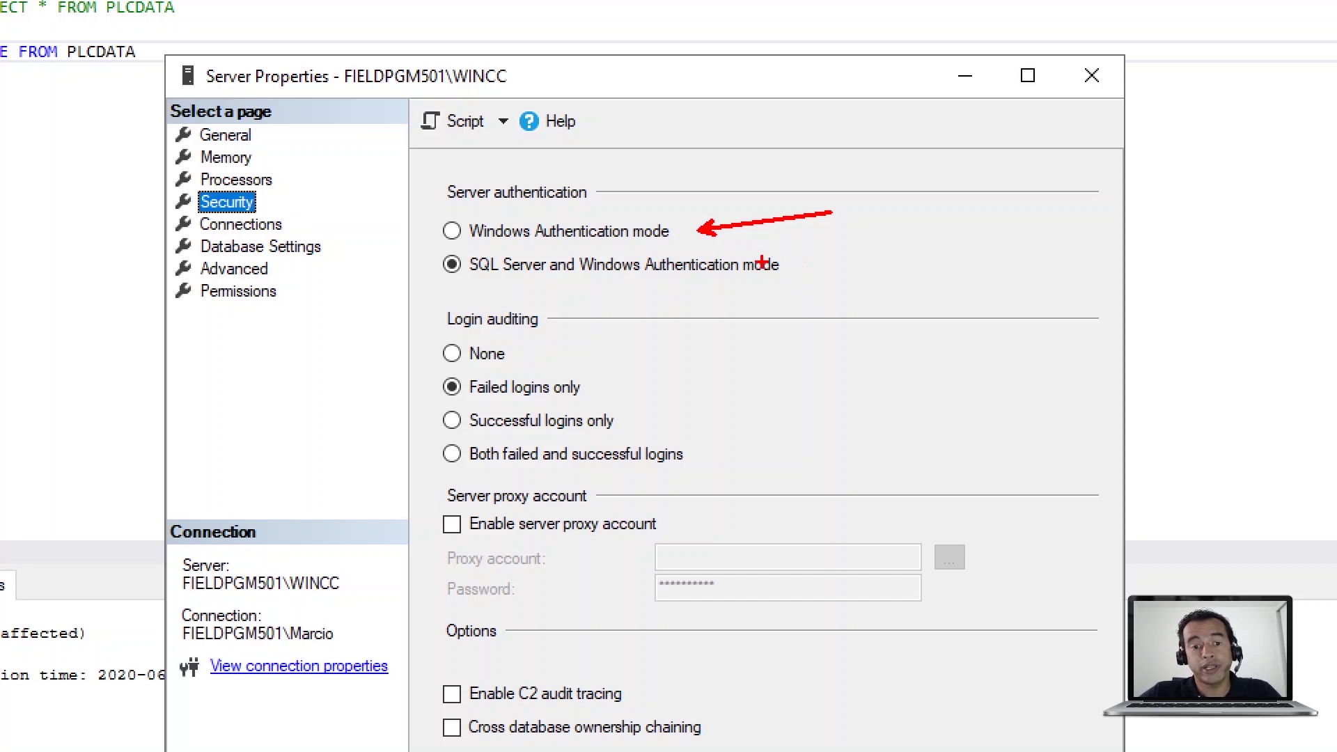
drag(800, 266, 972, 266)
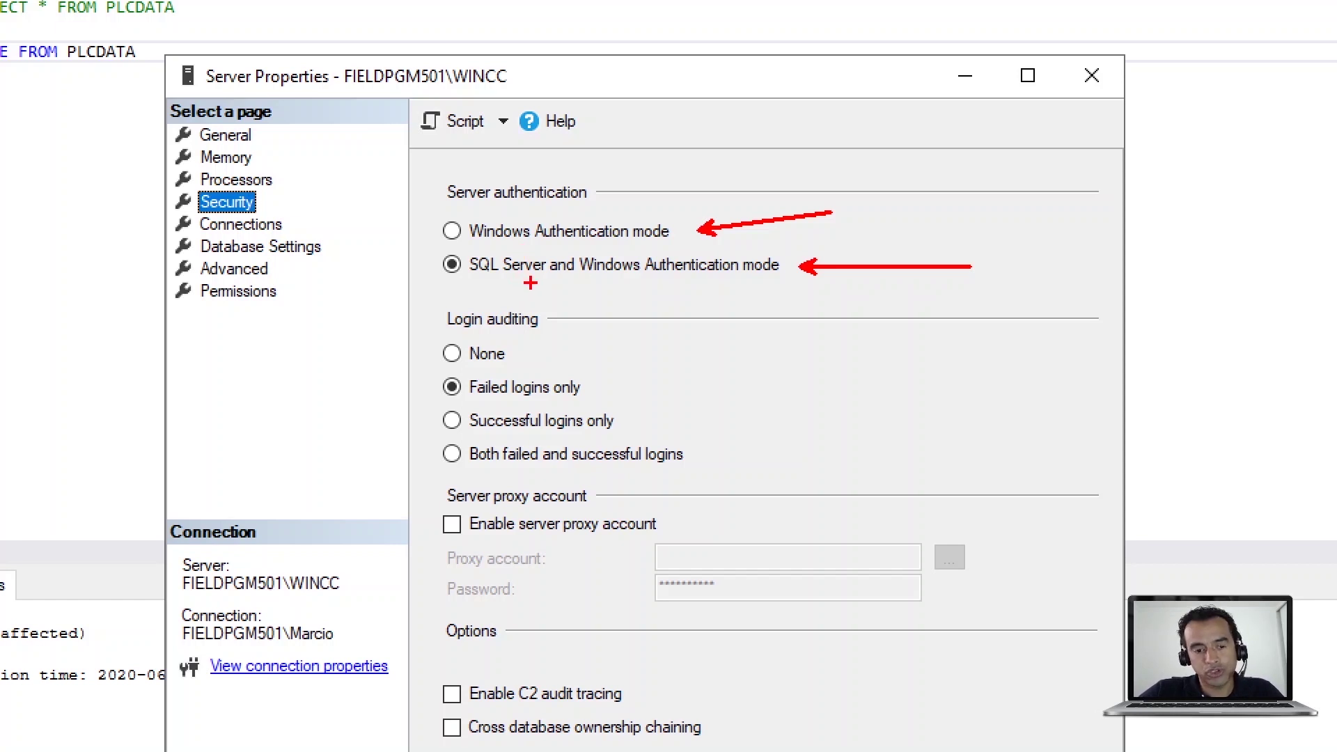
drag(533, 276, 575, 344)
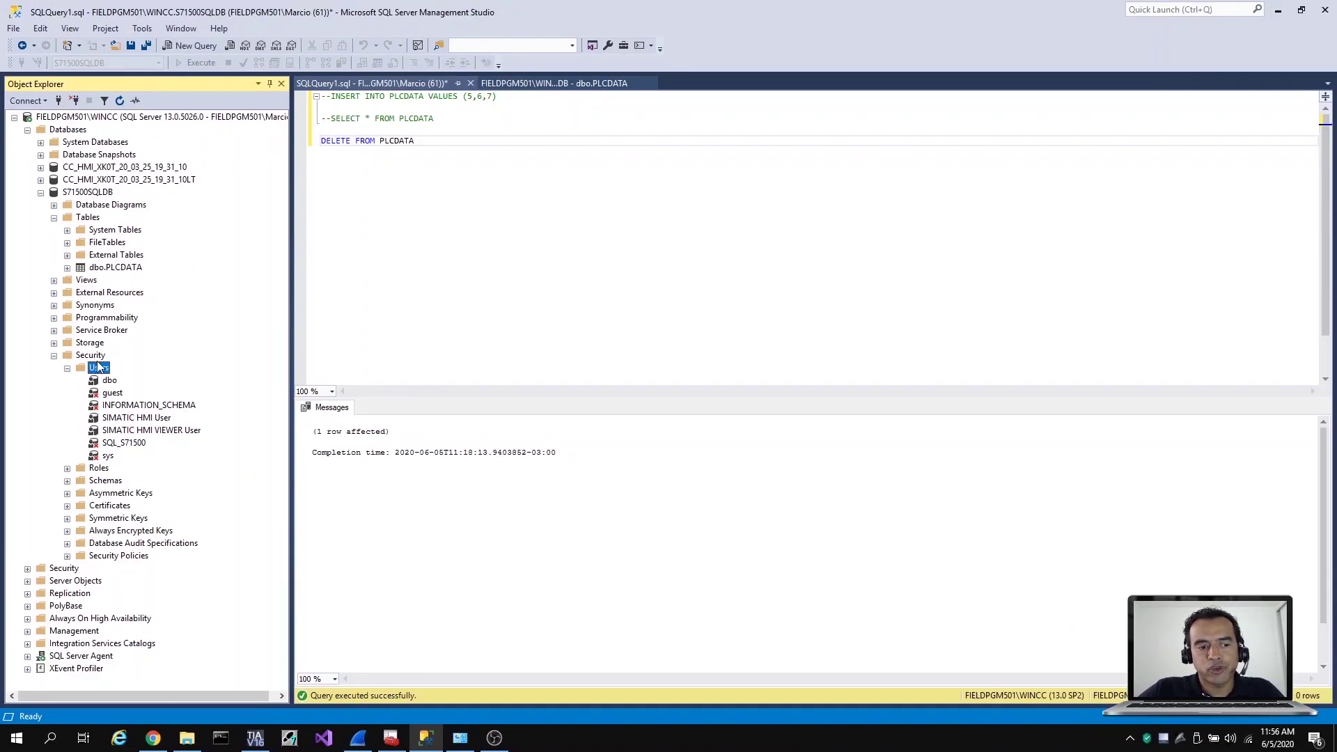
right_click(160, 376)
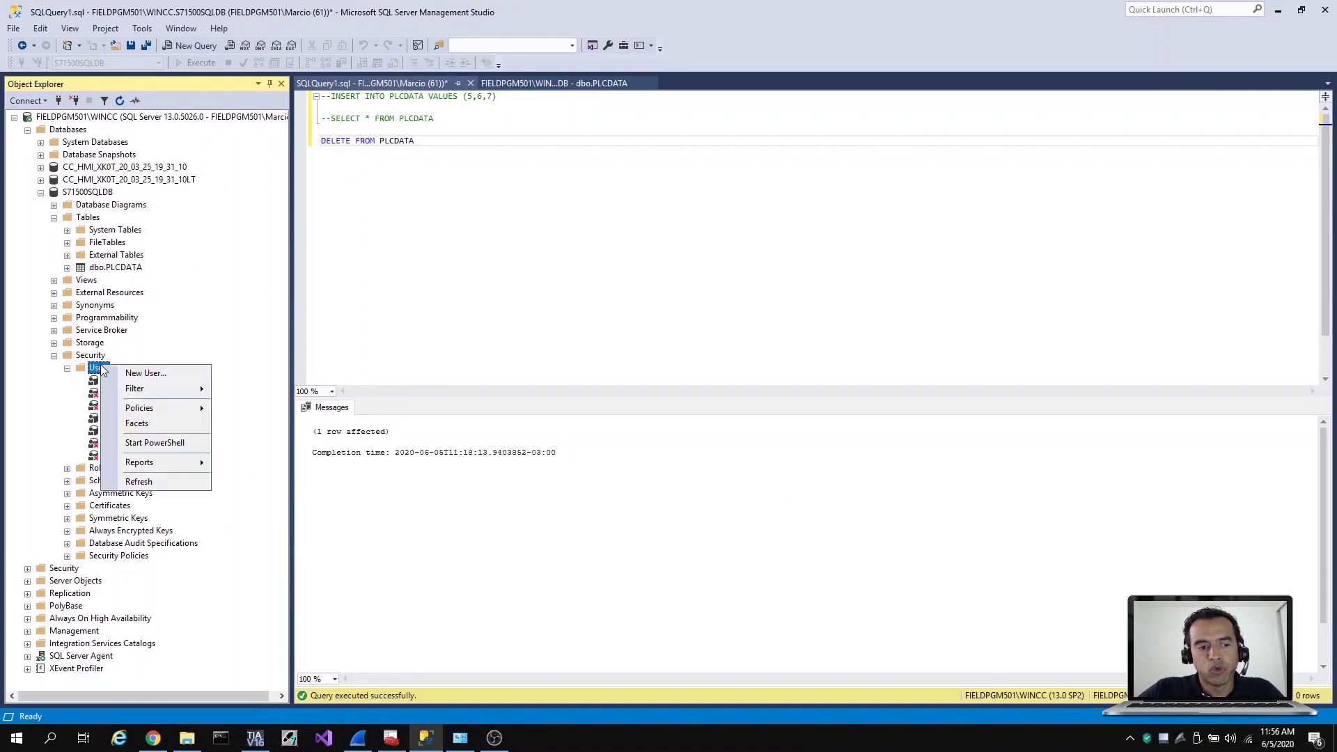
click(145, 374)
key(Escape)
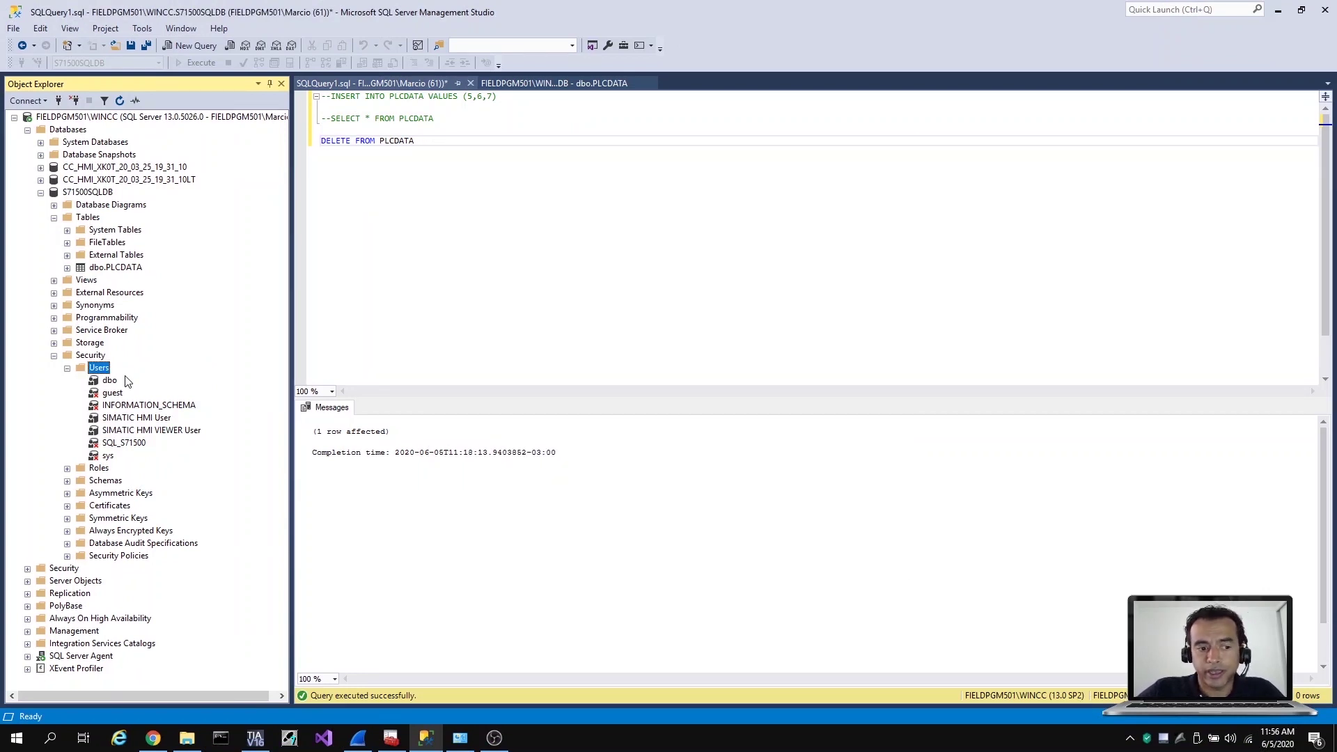
Open the properties of the SQL_S71500 database user and examine its database role membership, then close them
click(128, 444)
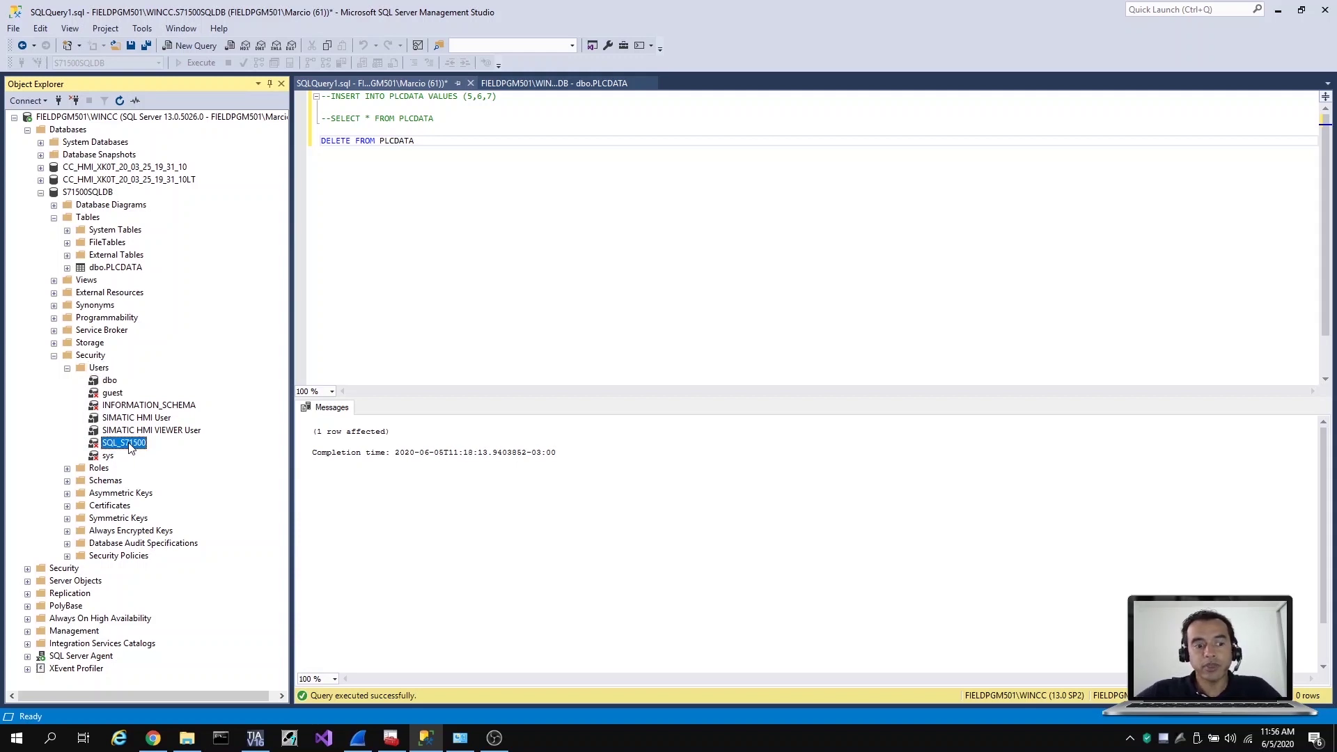
right_click(129, 447)
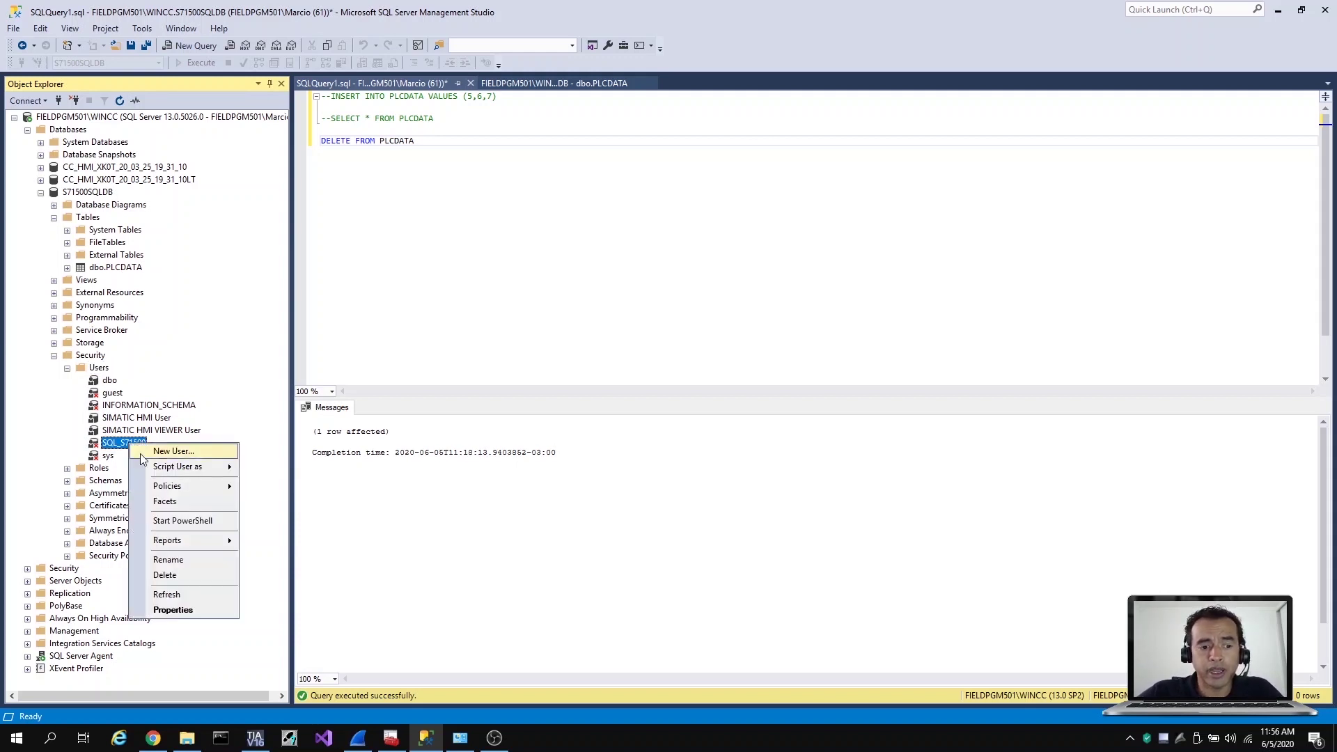
click(173, 610)
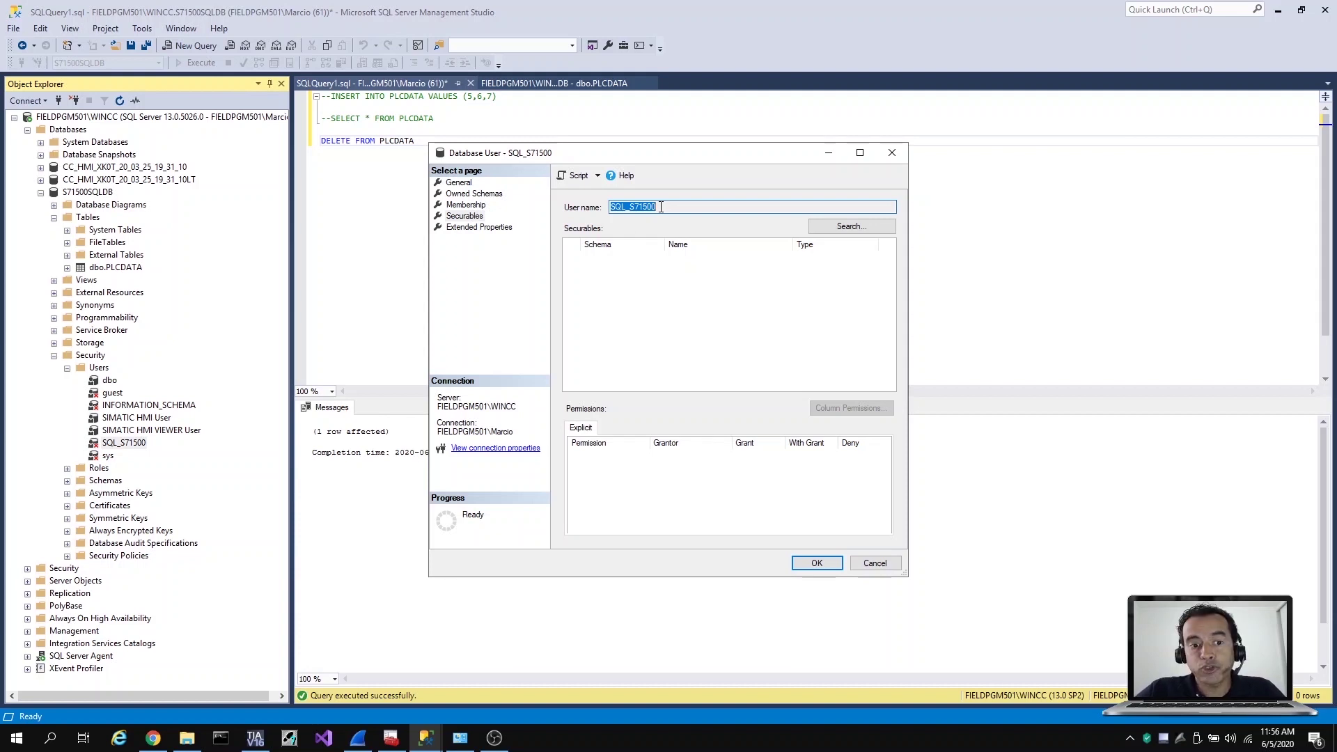
click(466, 204)
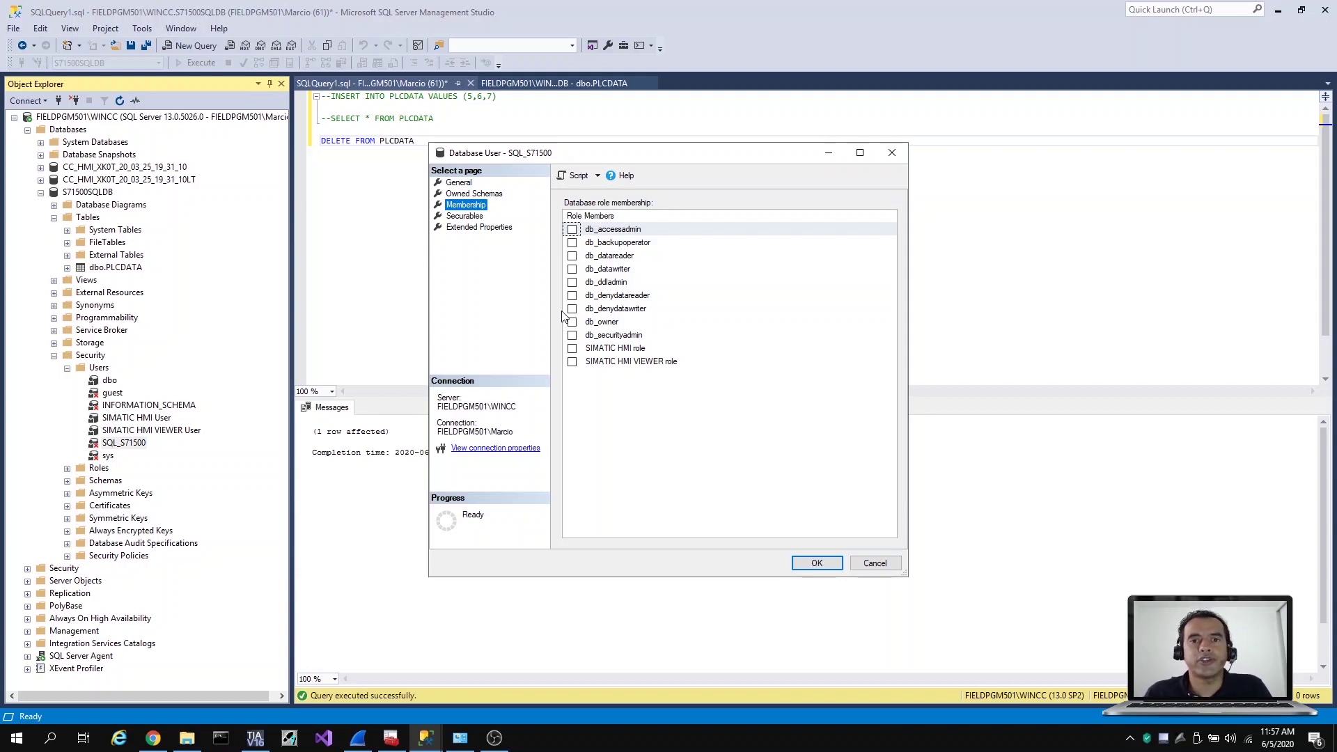
click(120, 447)
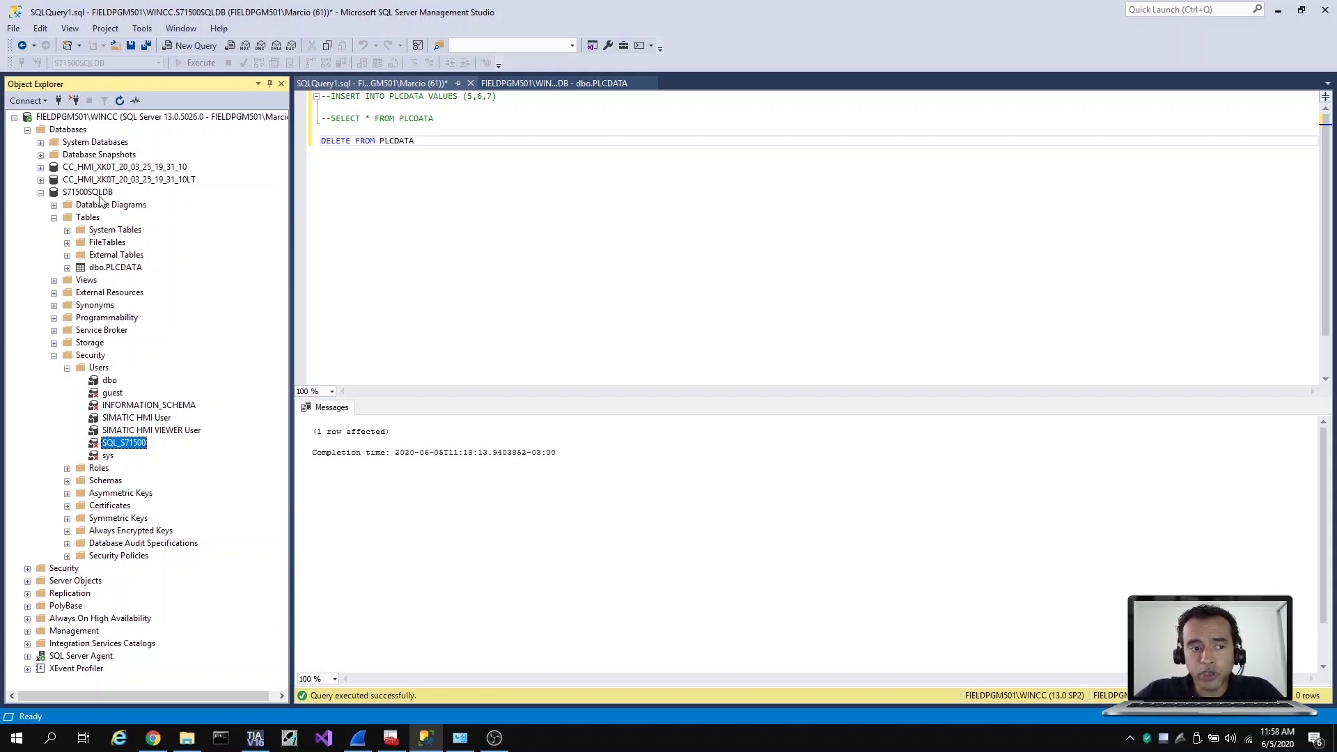
Examine the S71500SQLDB database's dbo.PLCDATA table by expanding it and its columns
click(101, 194)
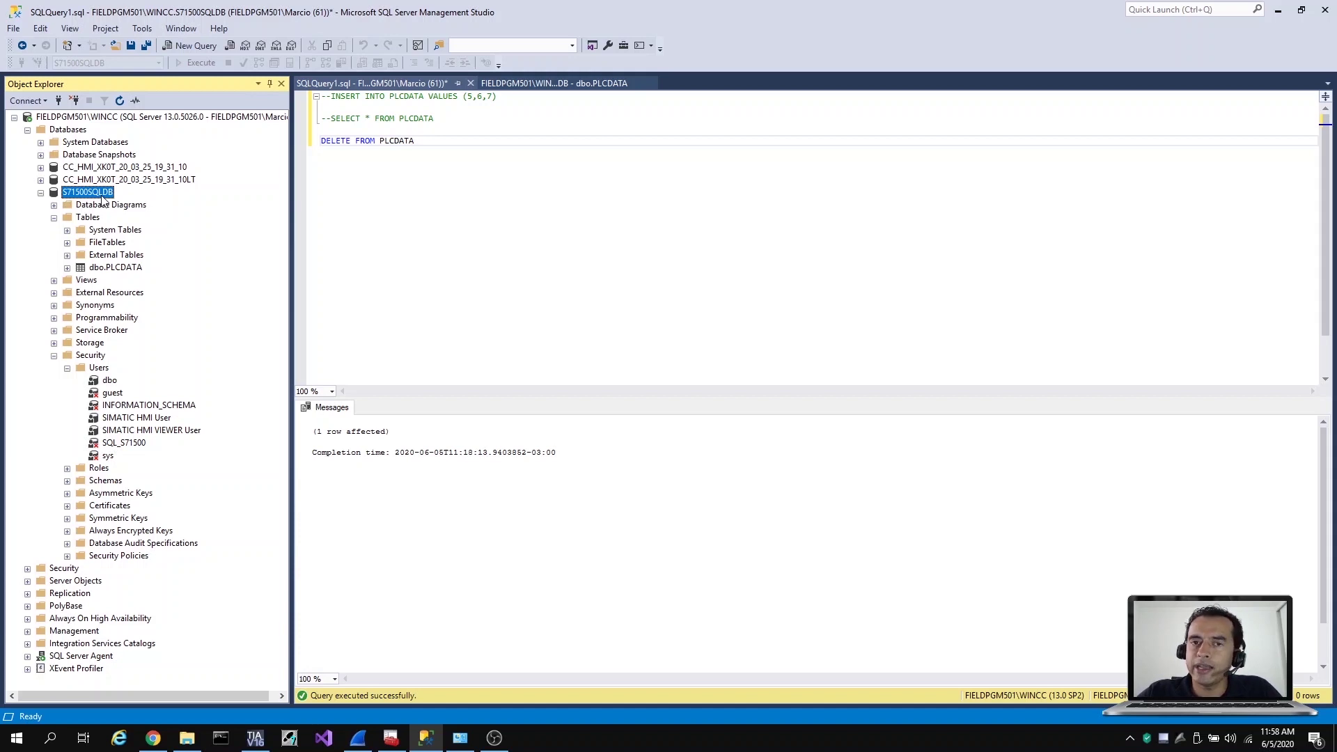
right_click(85, 134)
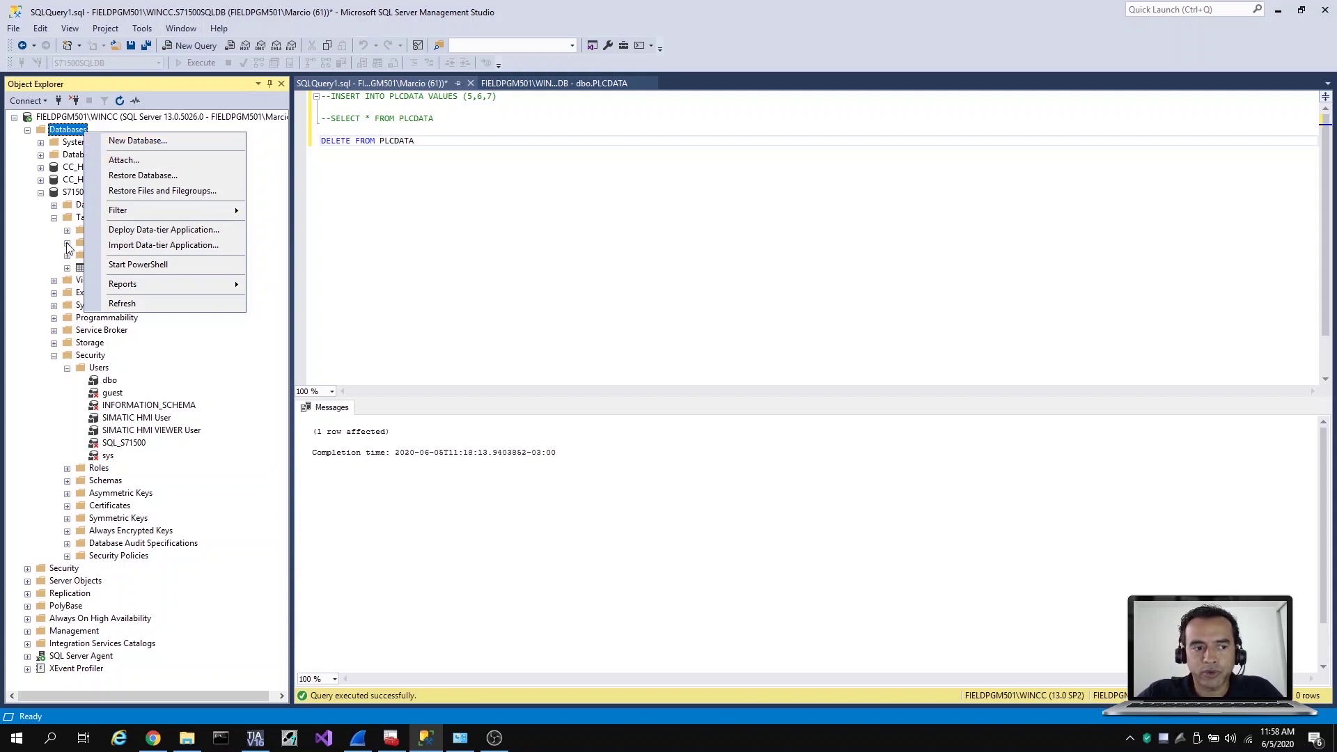
click(82, 267)
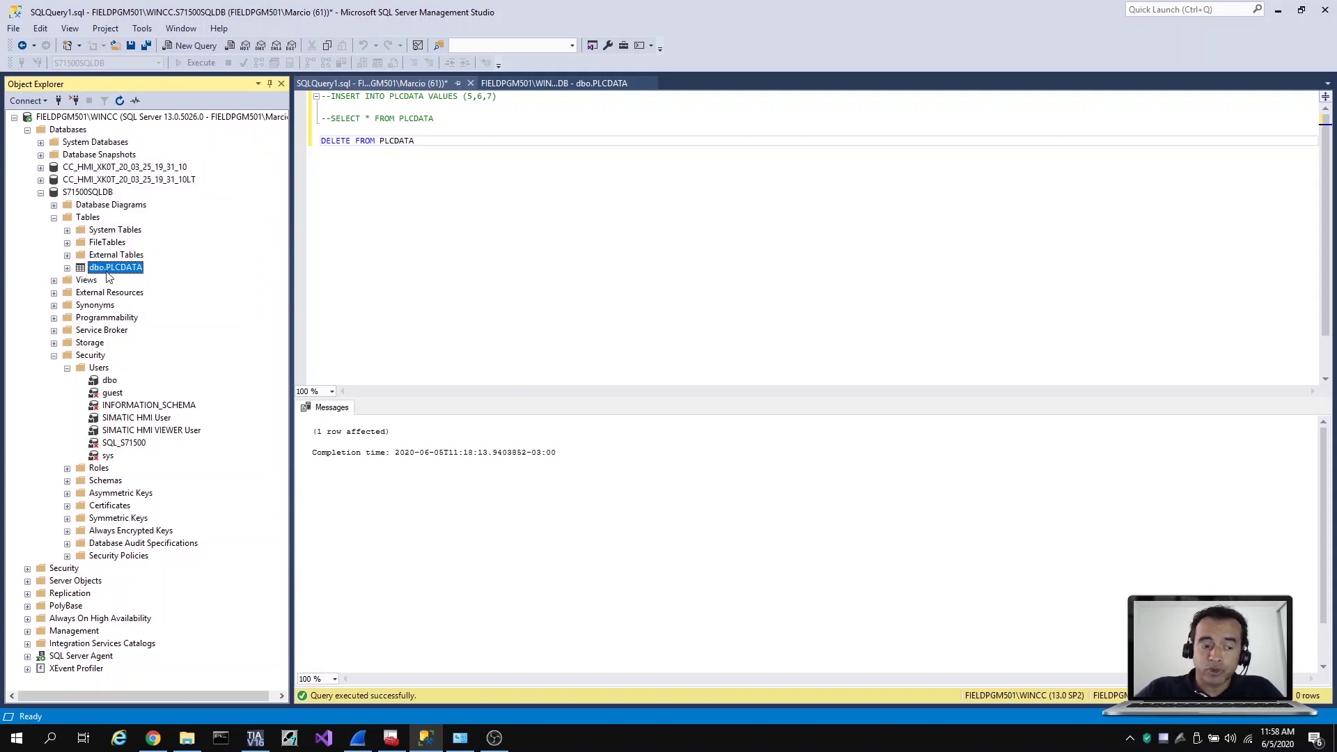
click(67, 269)
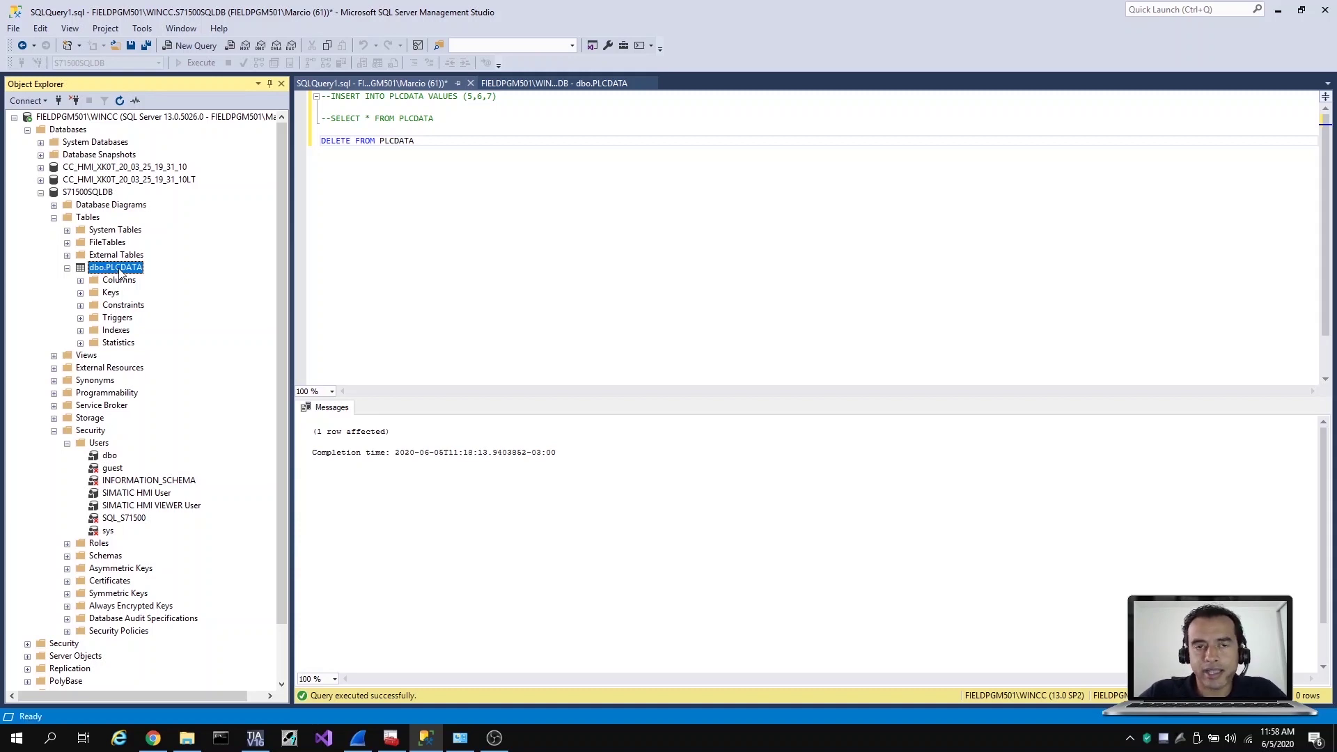
click(80, 281)
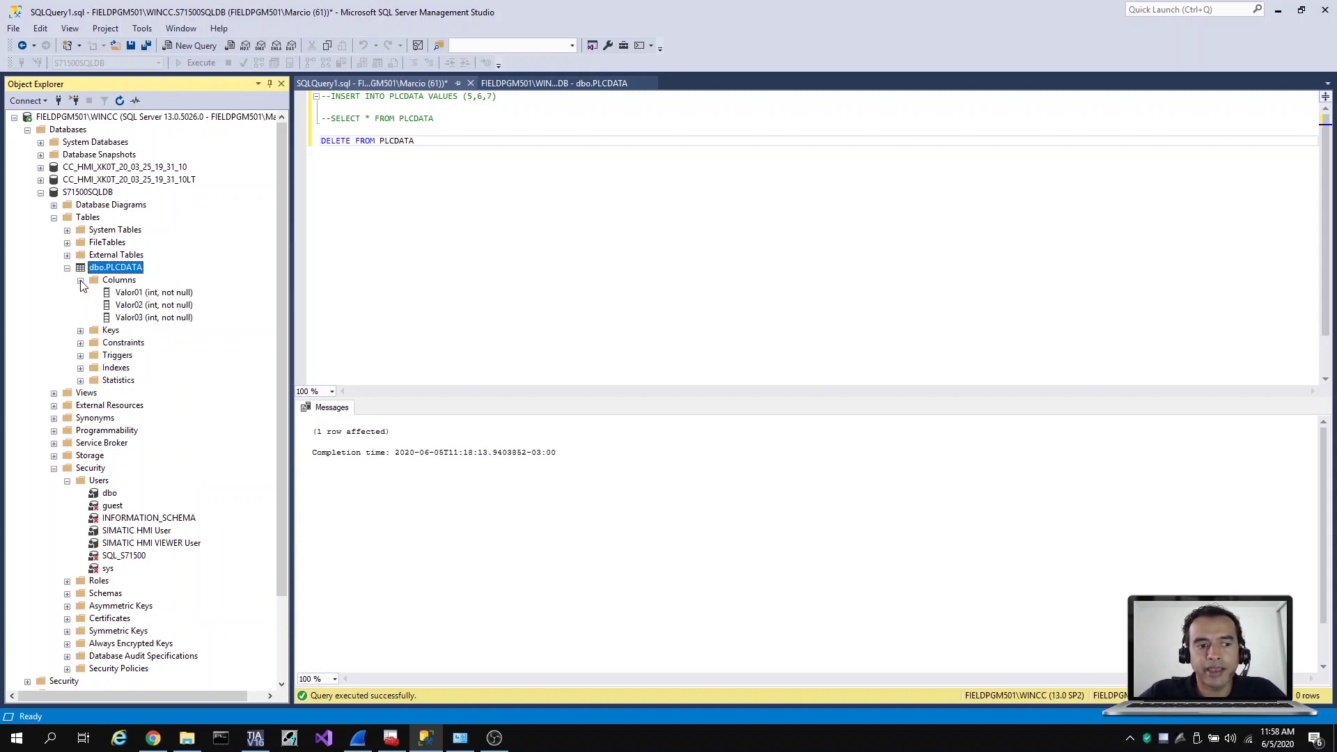
click(157, 319)
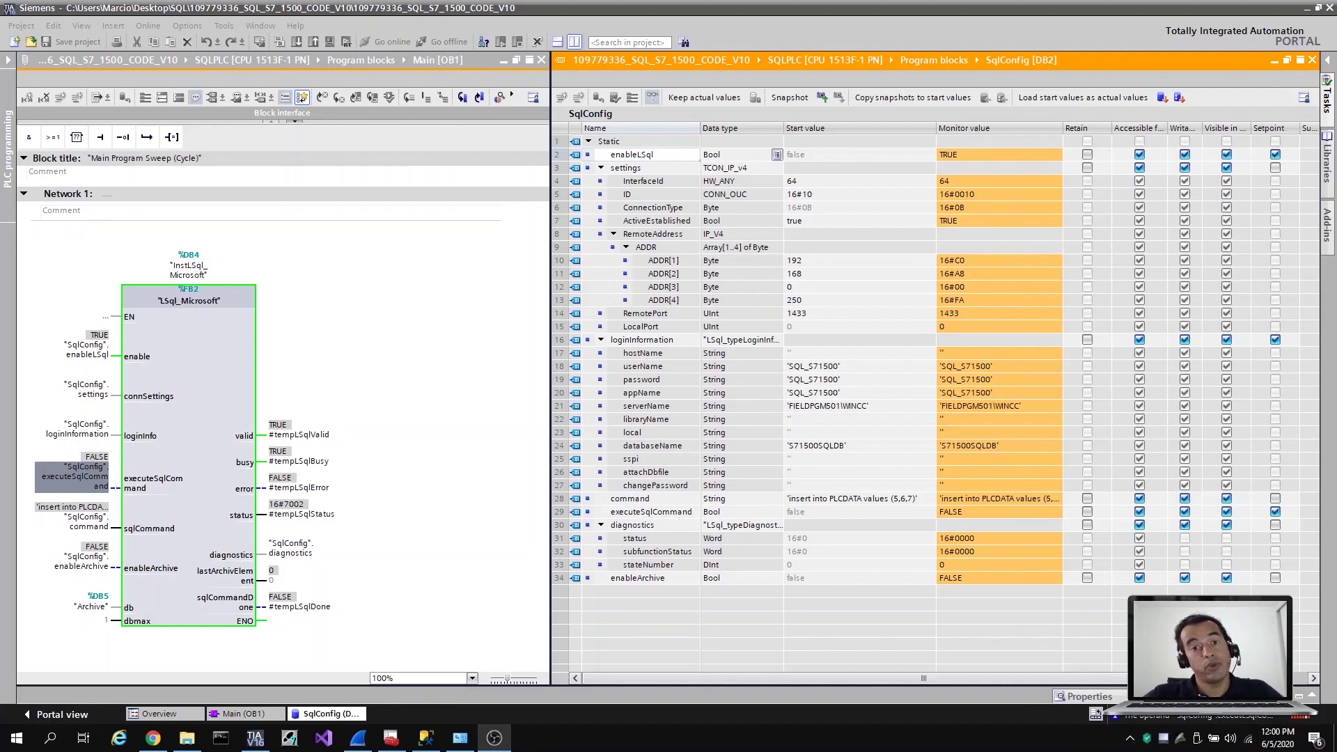
Switch to TIA Portal and examine the connection settings, login information and SQL command in the SqlConfig data block
click(256, 405)
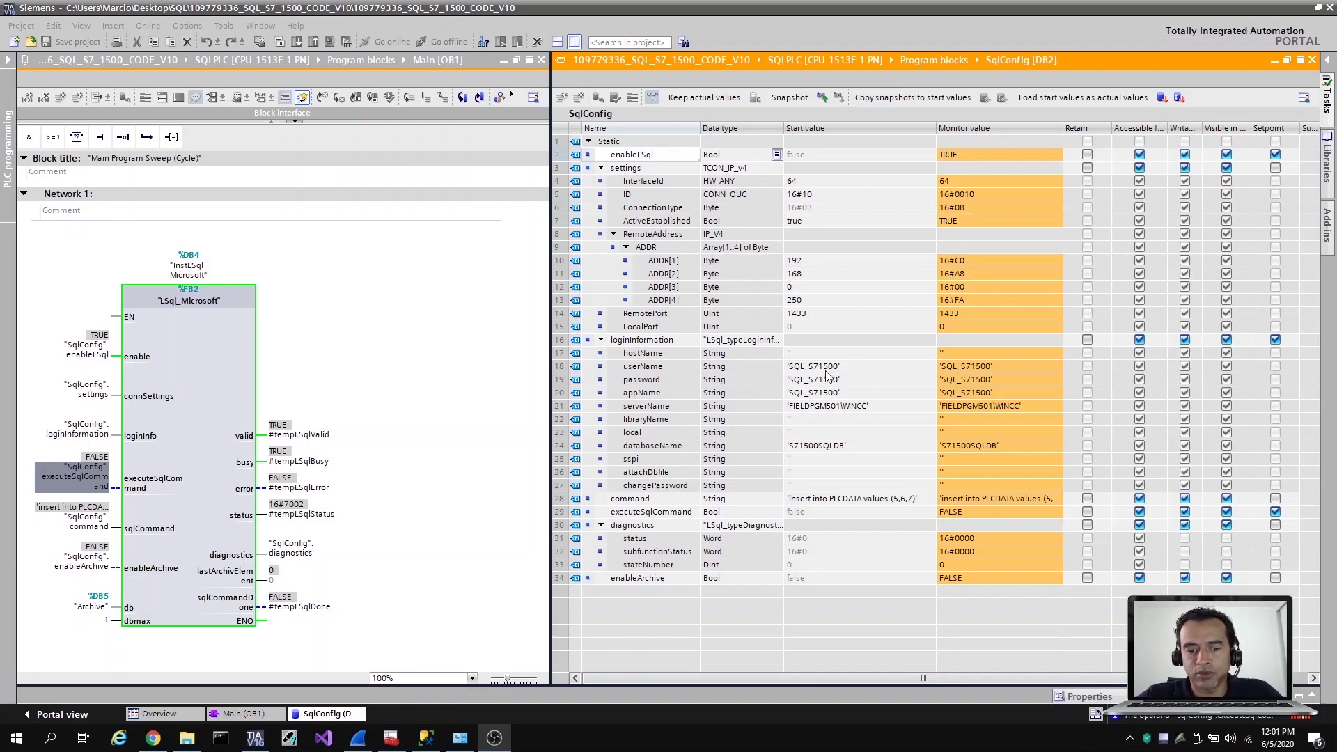
click(566, 501)
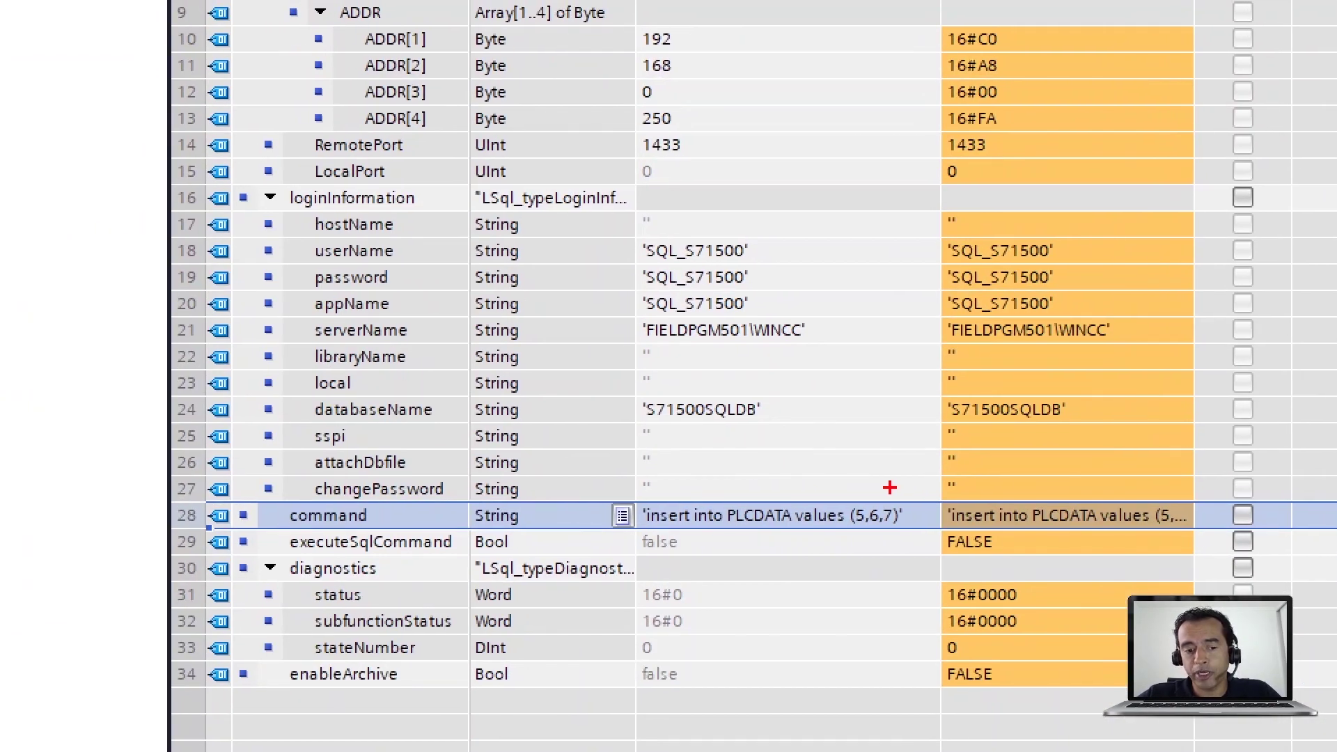
drag(910, 499, 940, 427)
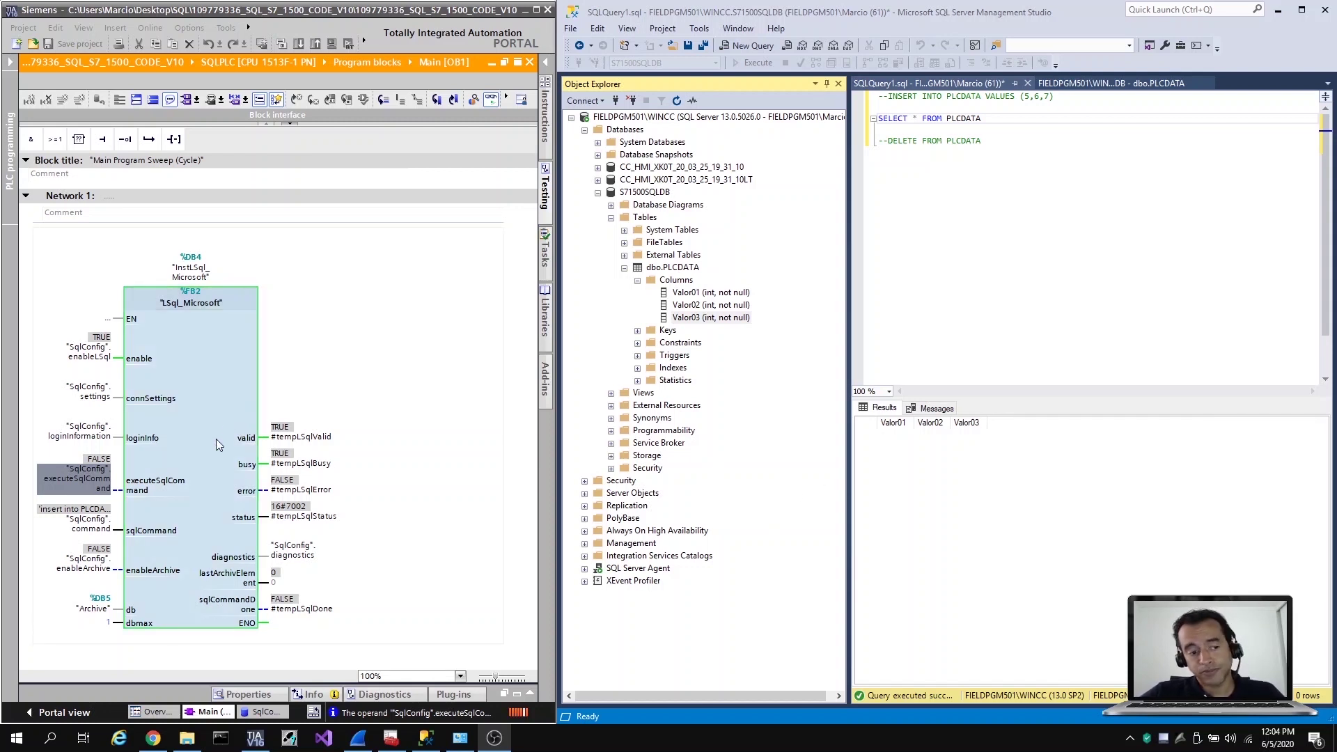
Compare the LSql_Microsoft block's monitored values with the PLCDATA query results in SQL Server Management Studio
click(218, 408)
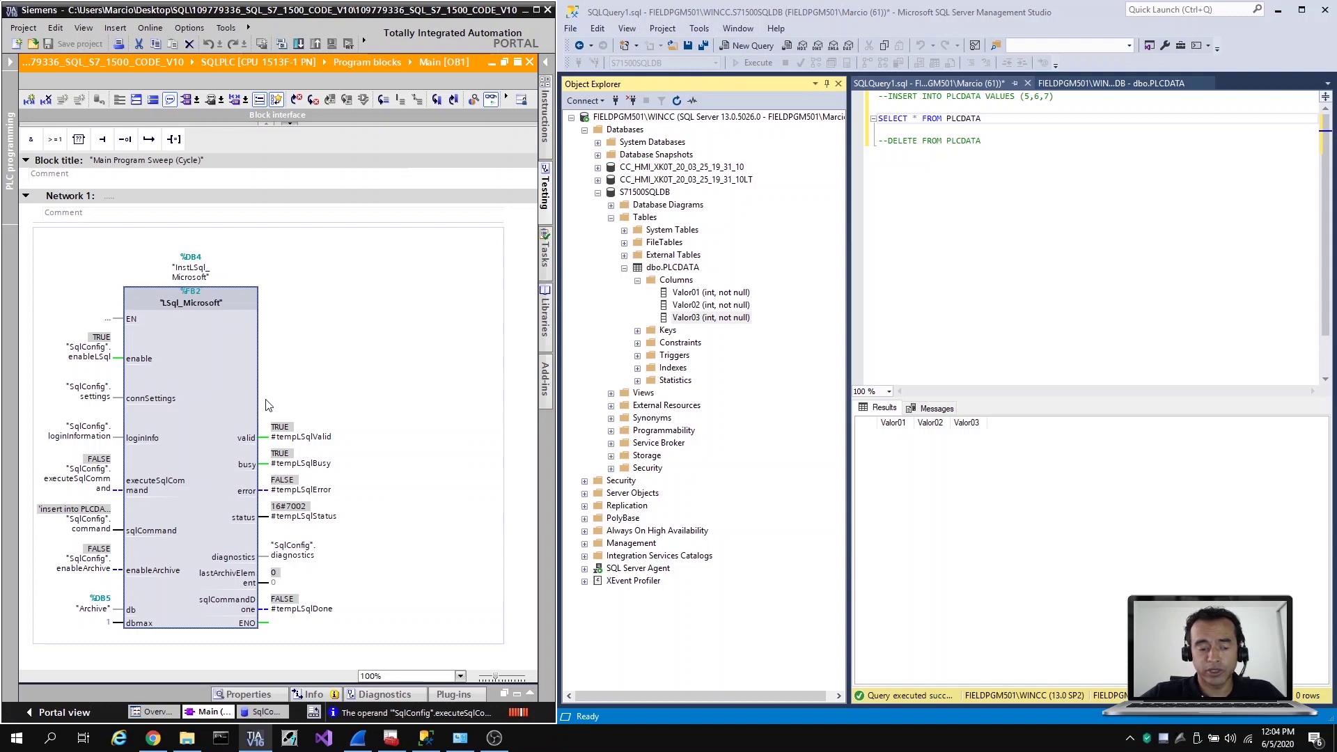
click(973, 261)
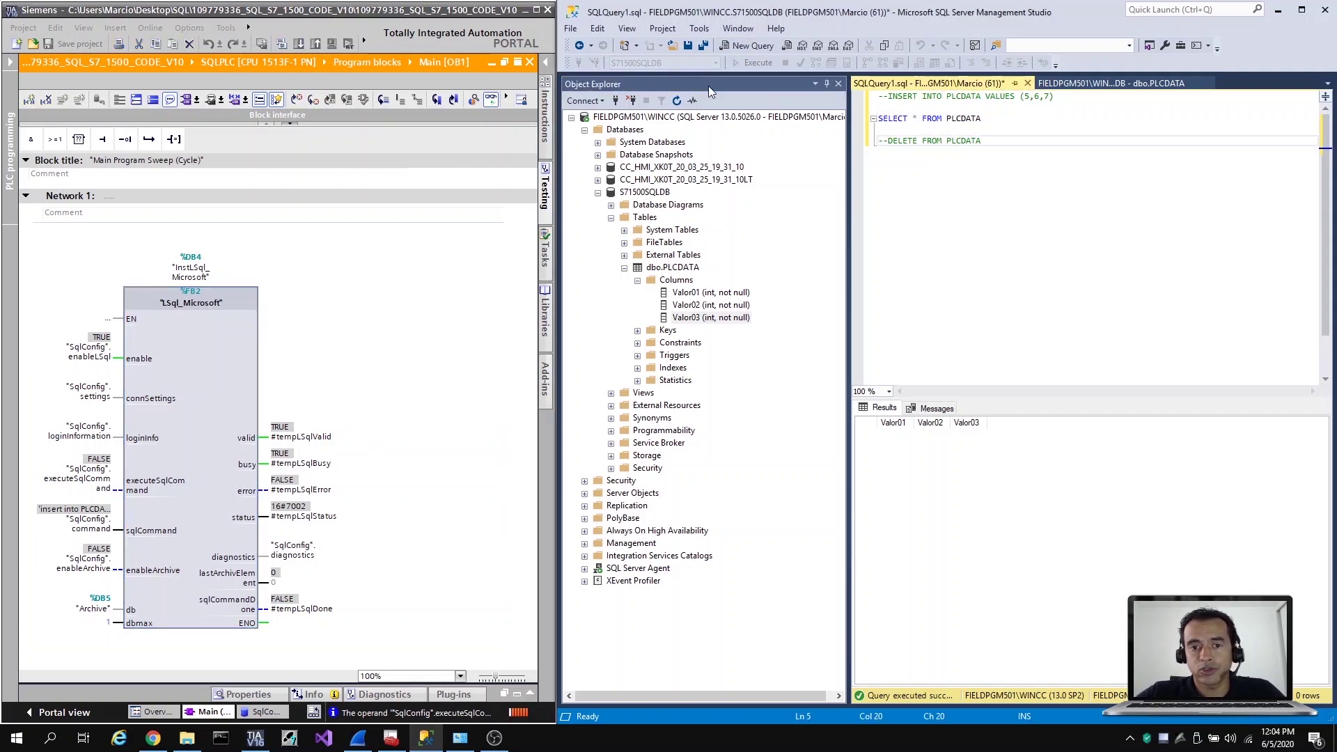
click(955, 125)
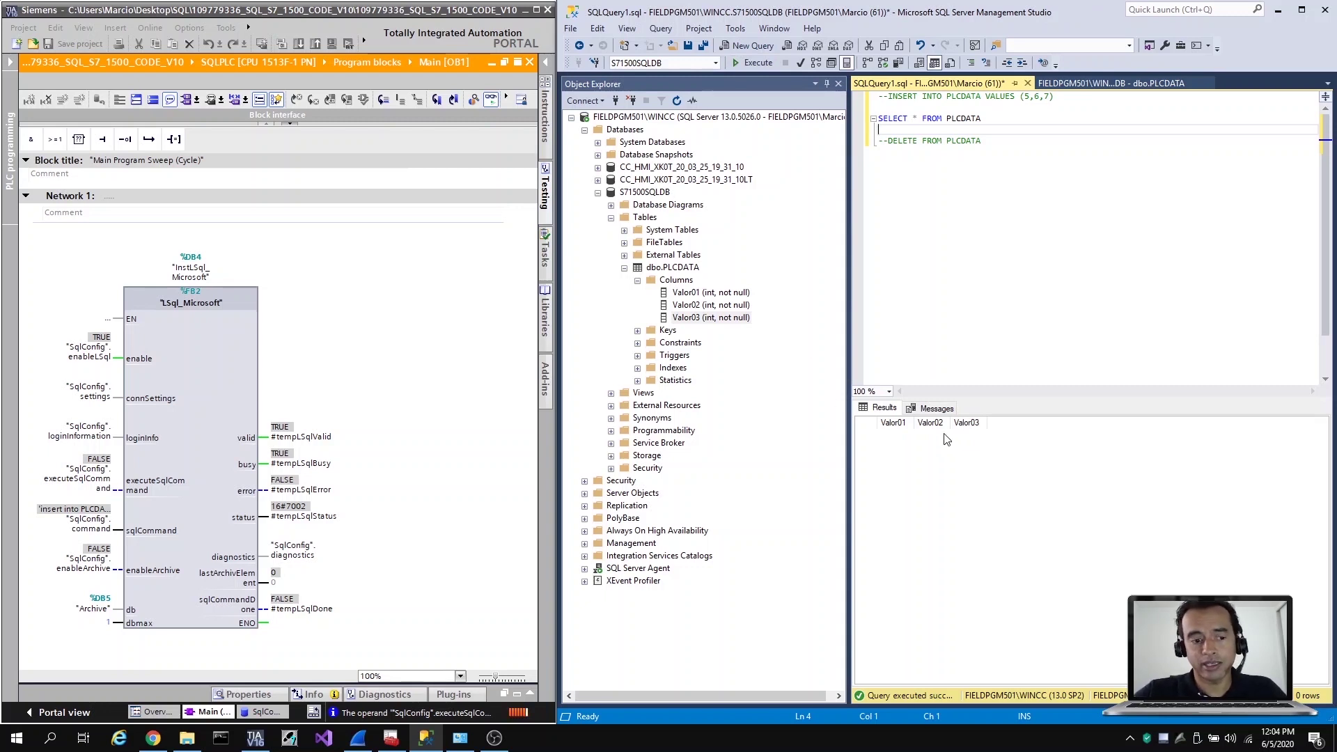
In TIA Portal, modify the LSql_Microsoft block's enableLSql operand to 0 and back to 1 to re-establish the SQL connection
click(85, 355)
right_click(85, 356)
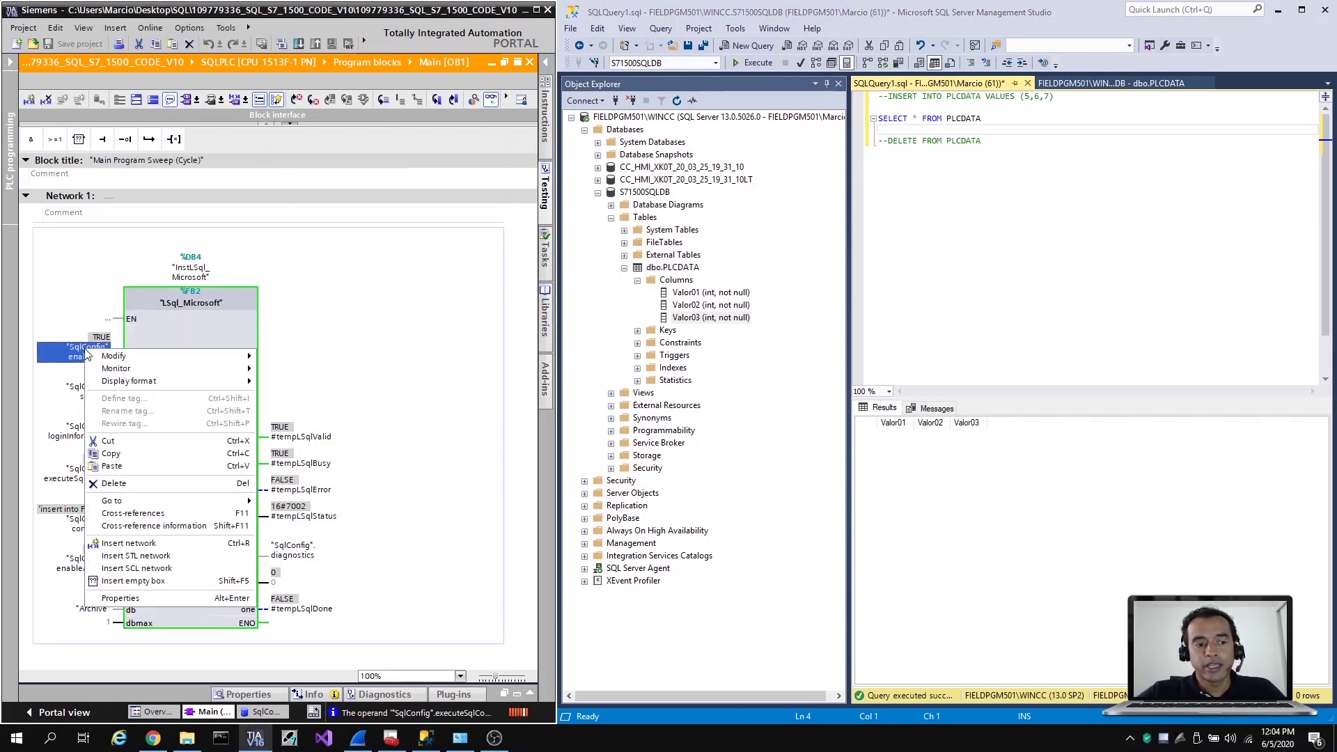
mouse_move(230, 356)
click(276, 357)
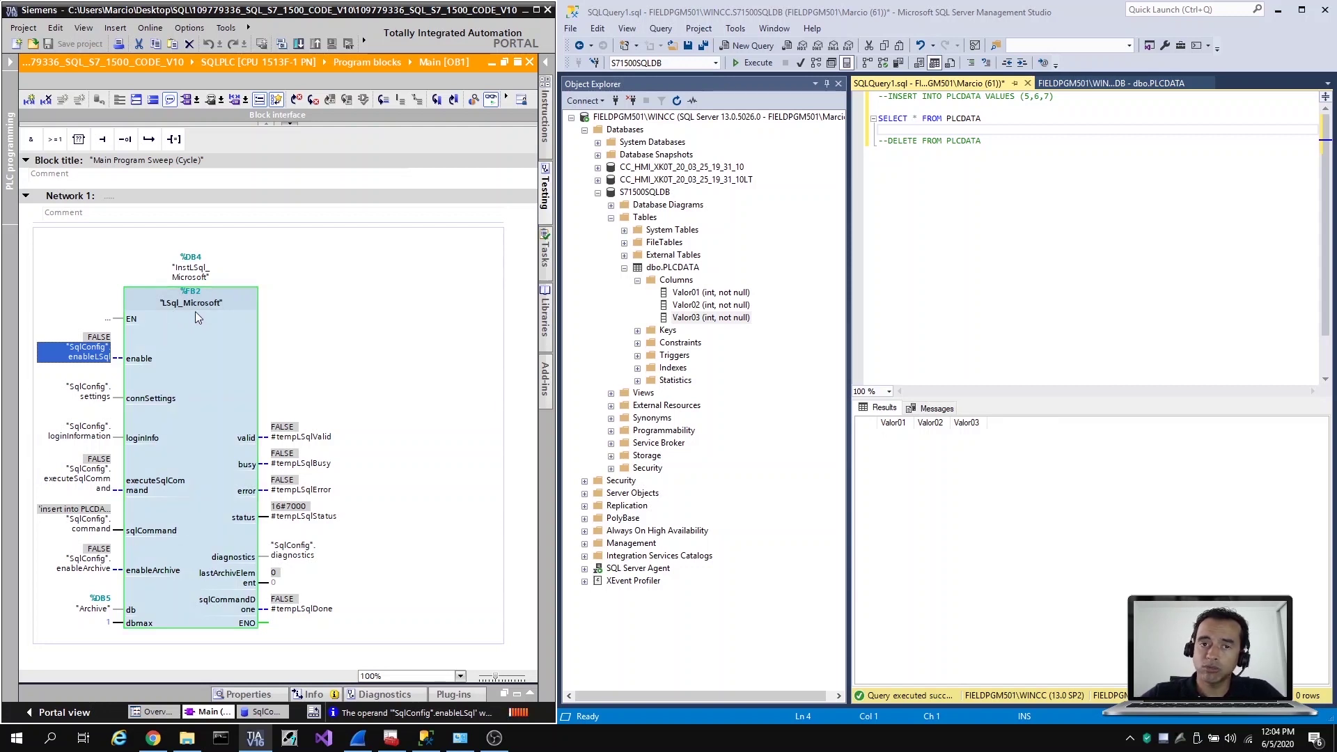
right_click(88, 352)
mouse_move(118, 362)
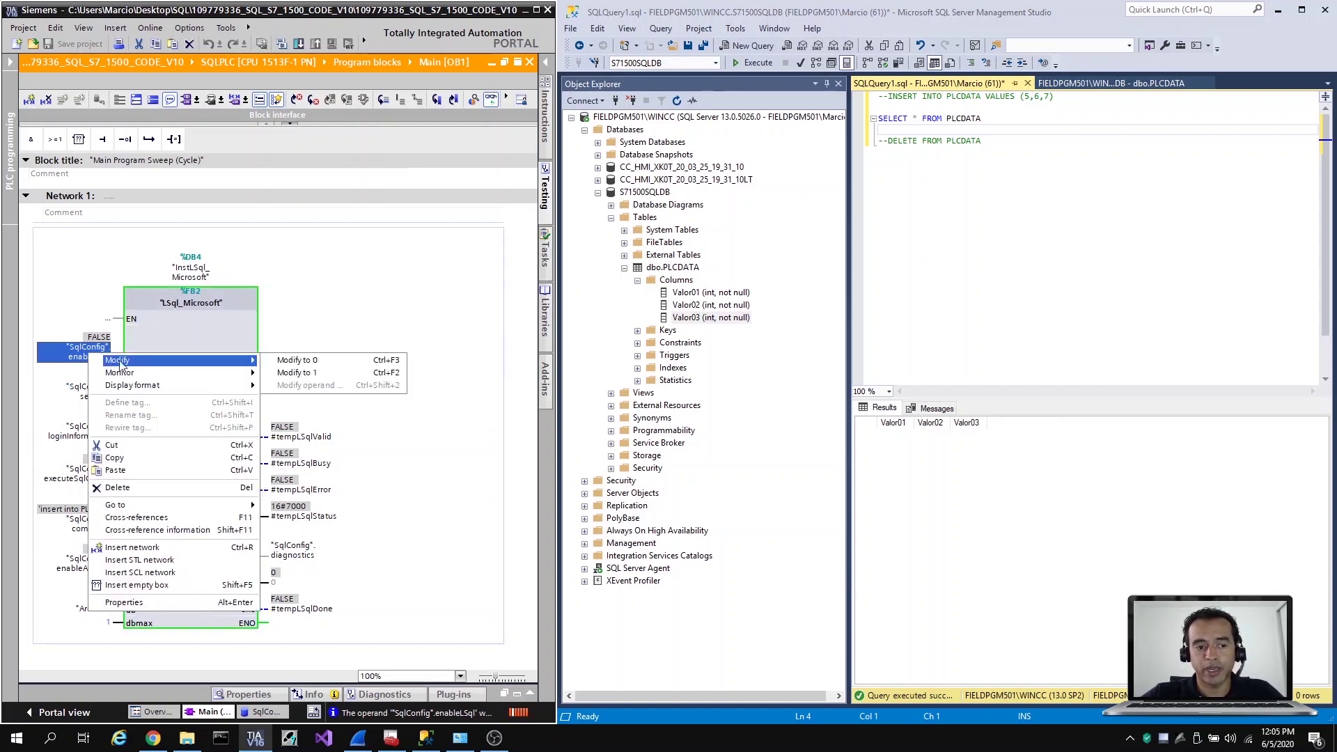
click(297, 373)
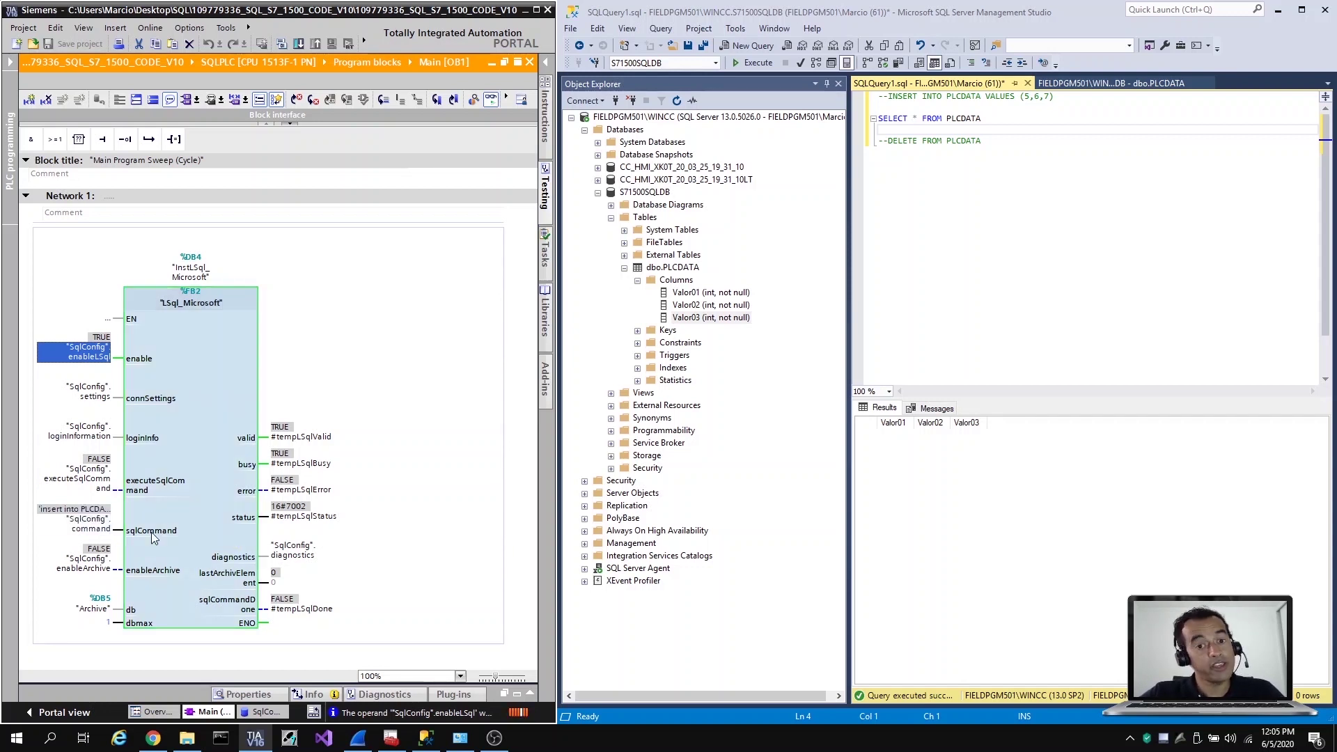
Trigger the insert command by modifying the executeSqlCommand operand of the LSql_Microsoft block to 1
right_click(93, 483)
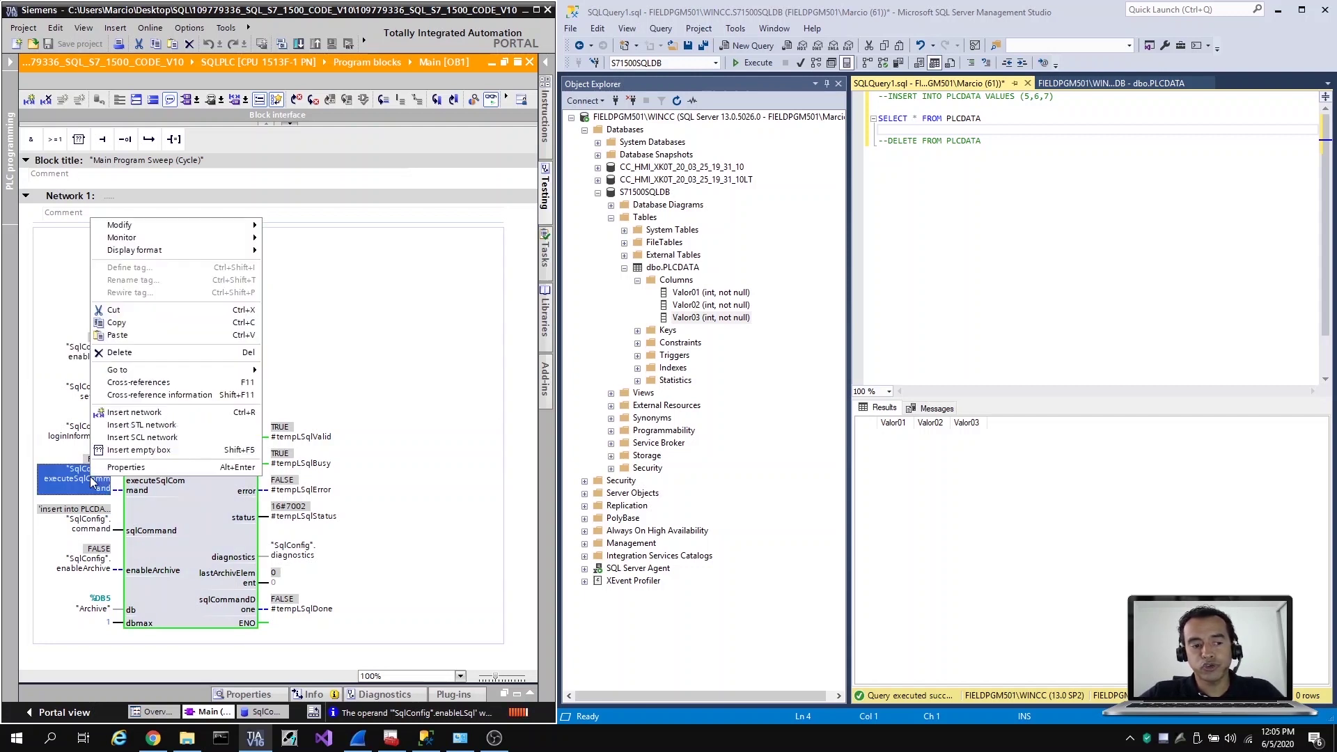
mouse_move(186, 229)
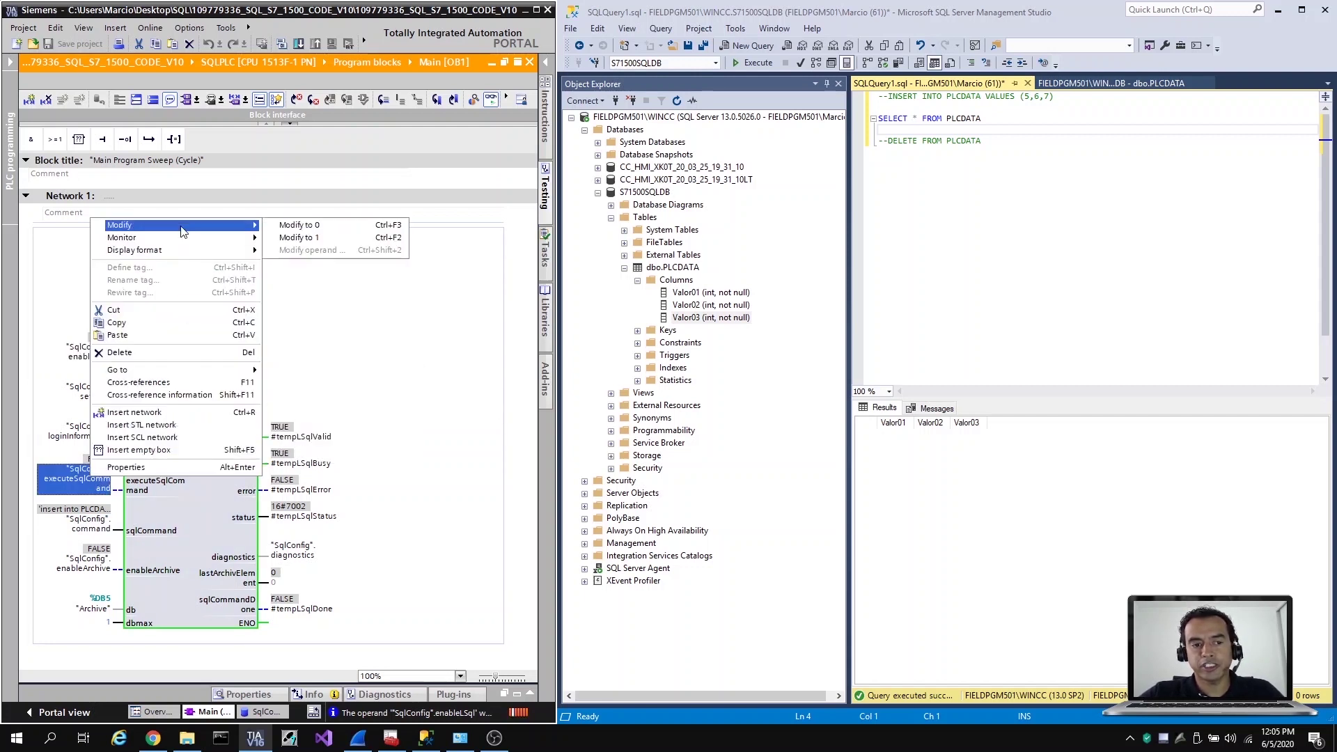
click(280, 241)
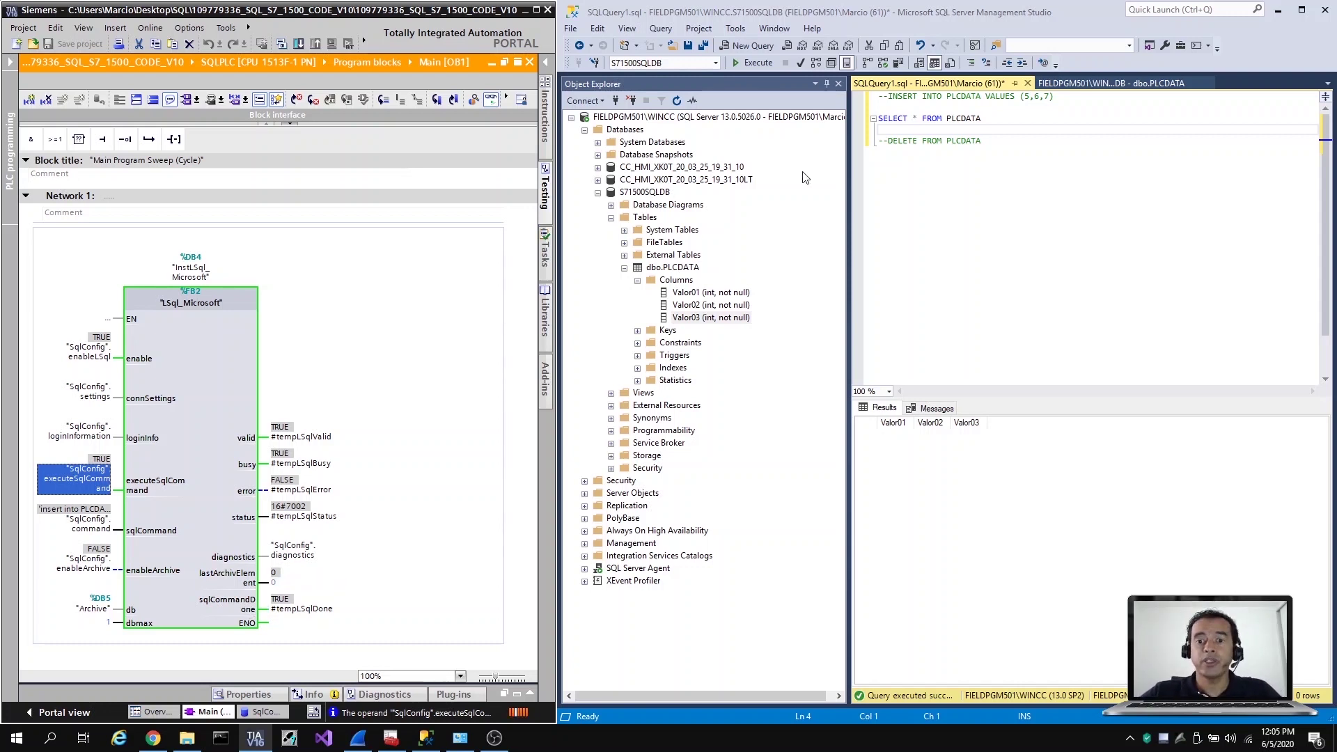
Switch to SQL Server Management Studio and execute the SELECT * FROM PLCDATA query
click(894, 115)
click(881, 120)
key(Home)
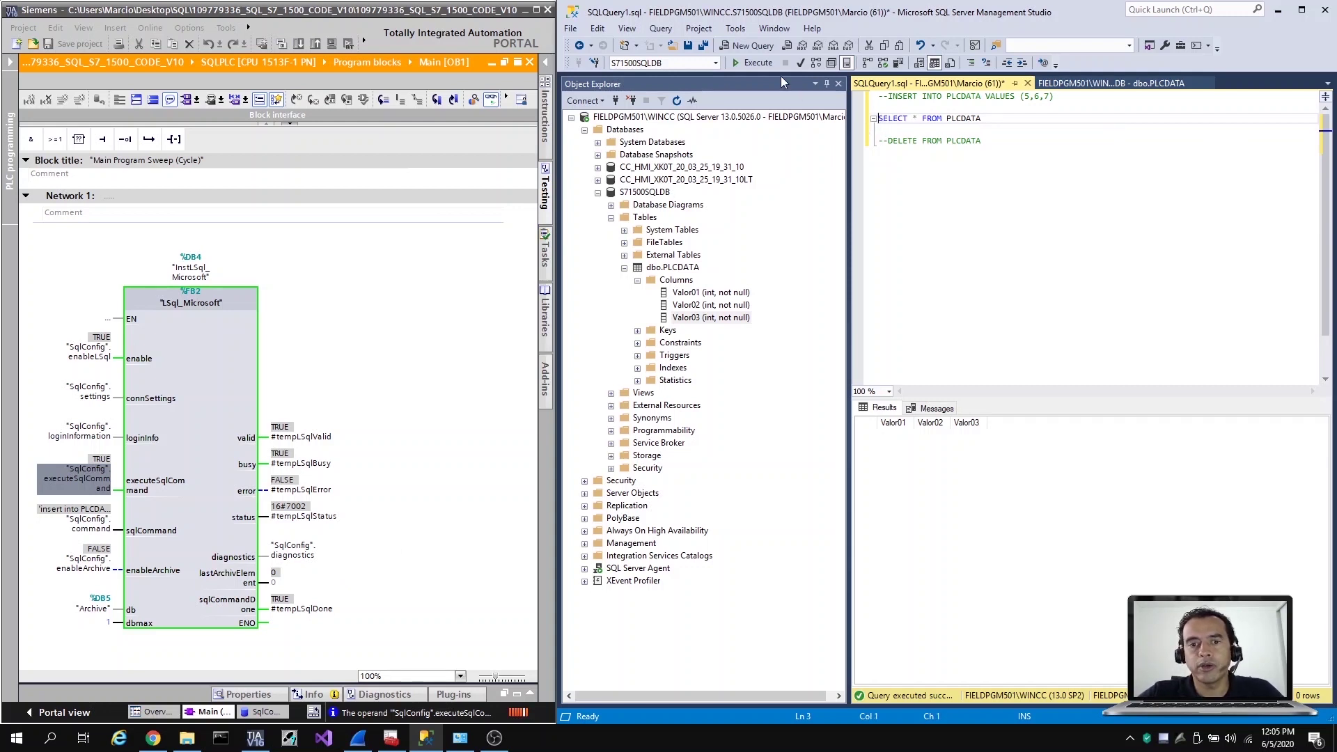
click(766, 65)
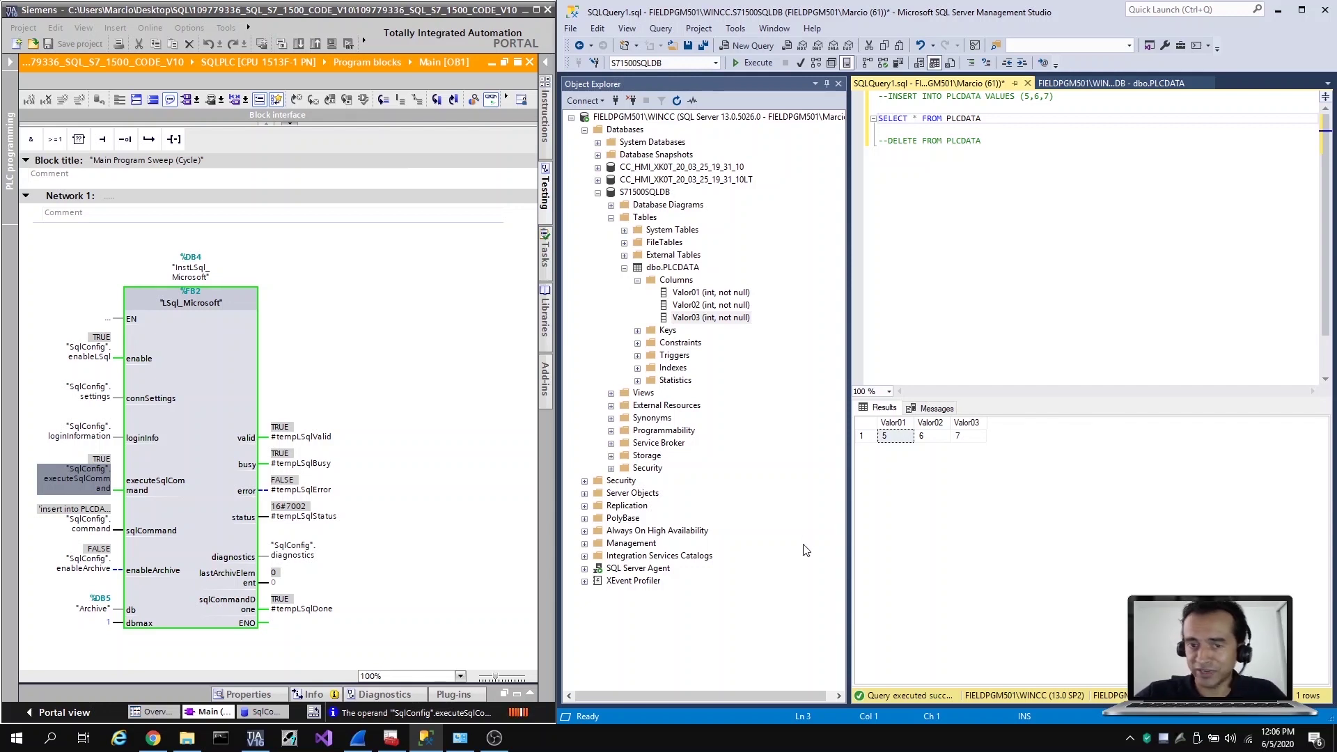
Switch to Wireshark and examine the captured TDS SQL batch packets, including the query text in the latest one
click(358, 739)
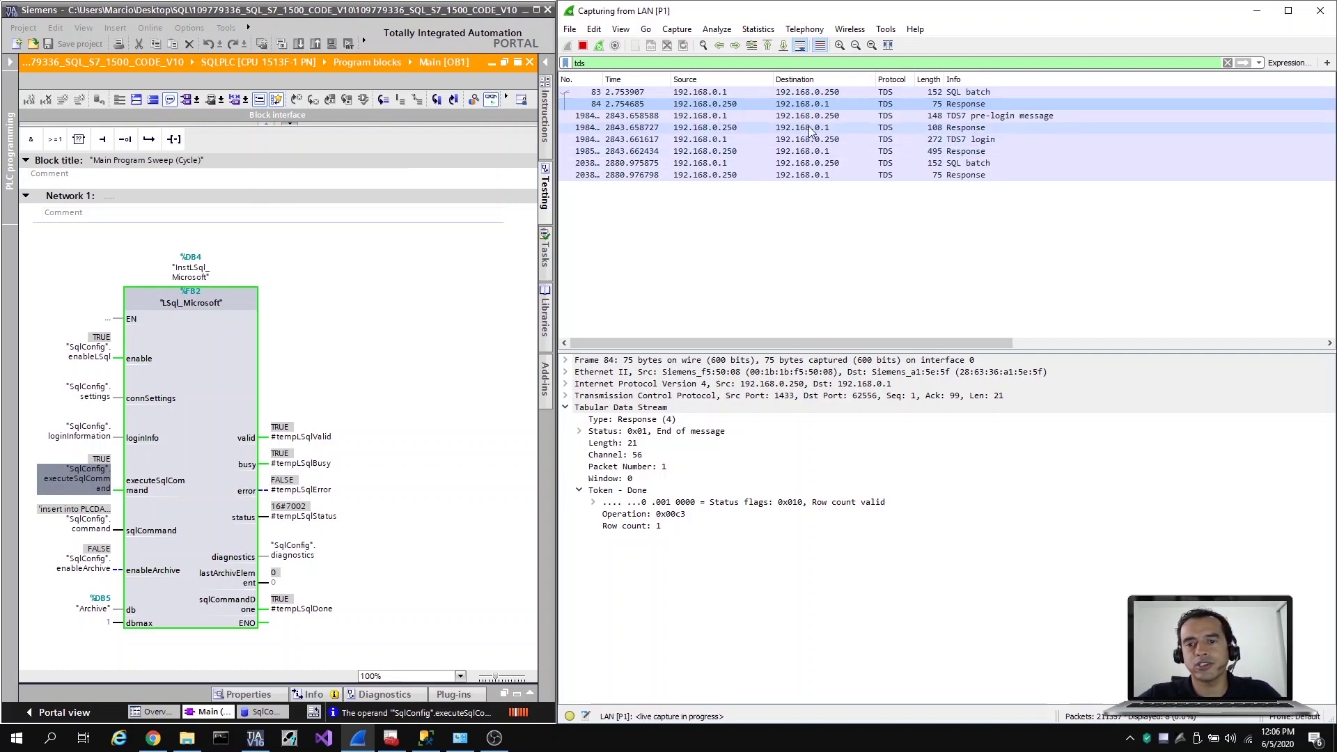
click(818, 94)
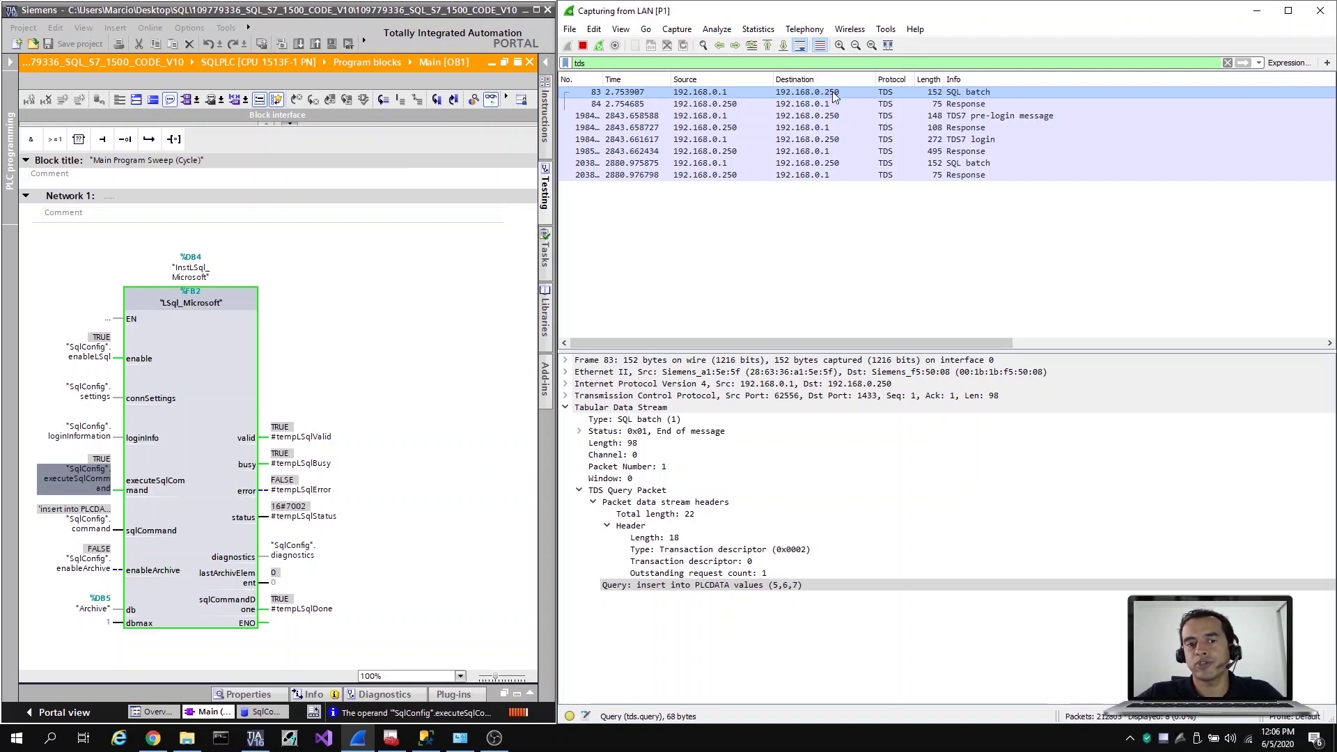
click(682, 61)
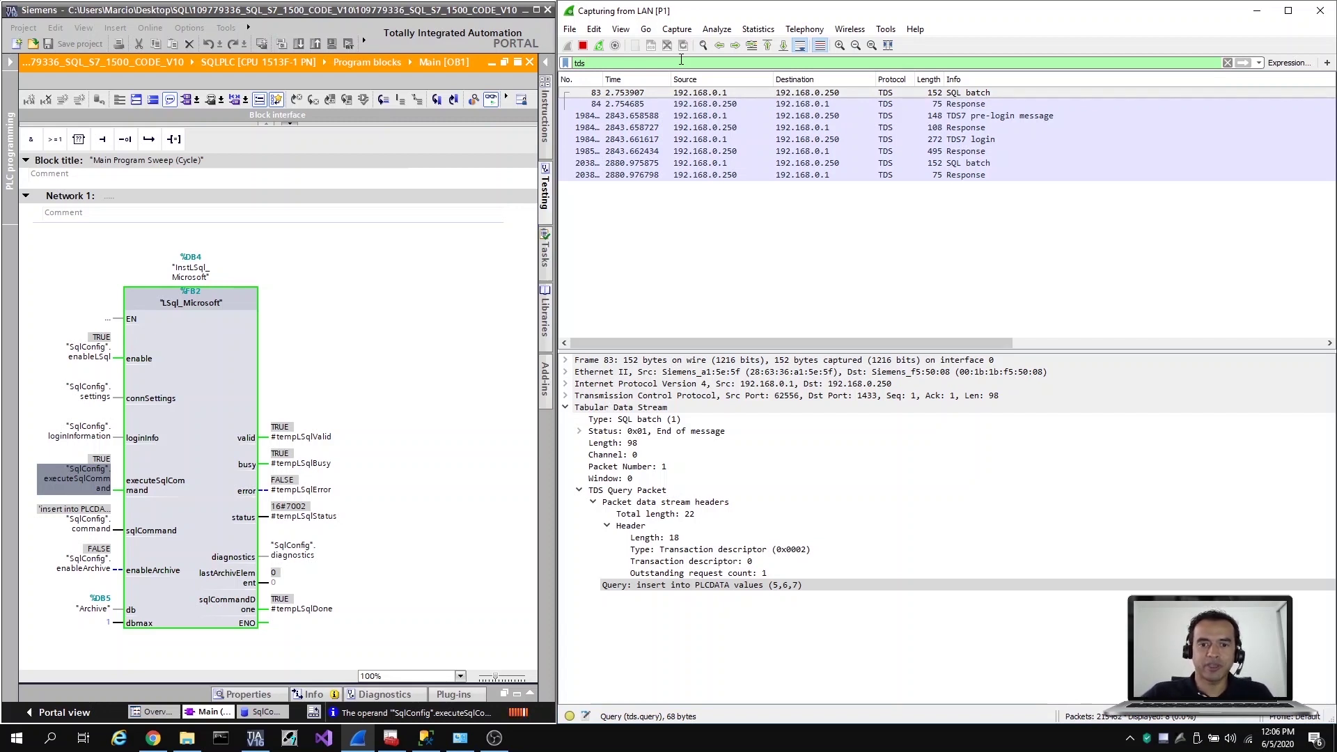
click(859, 165)
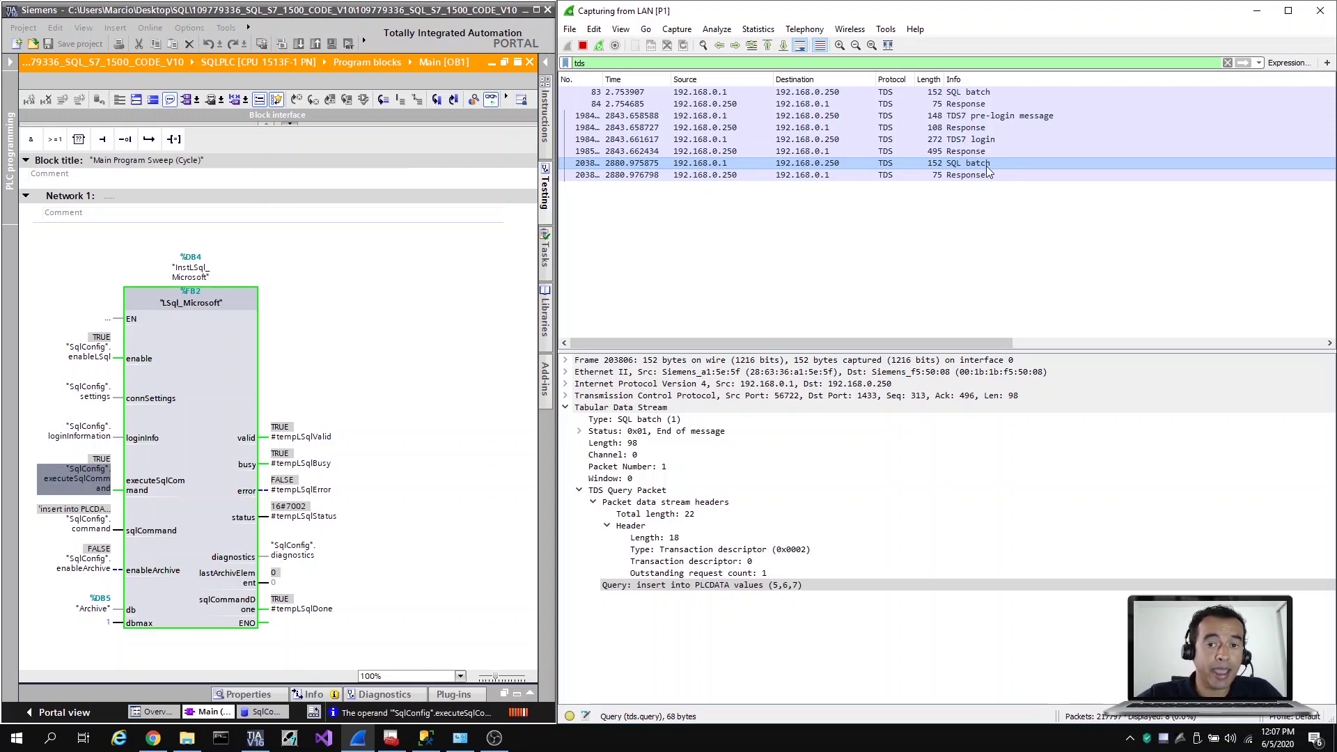
click(710, 586)
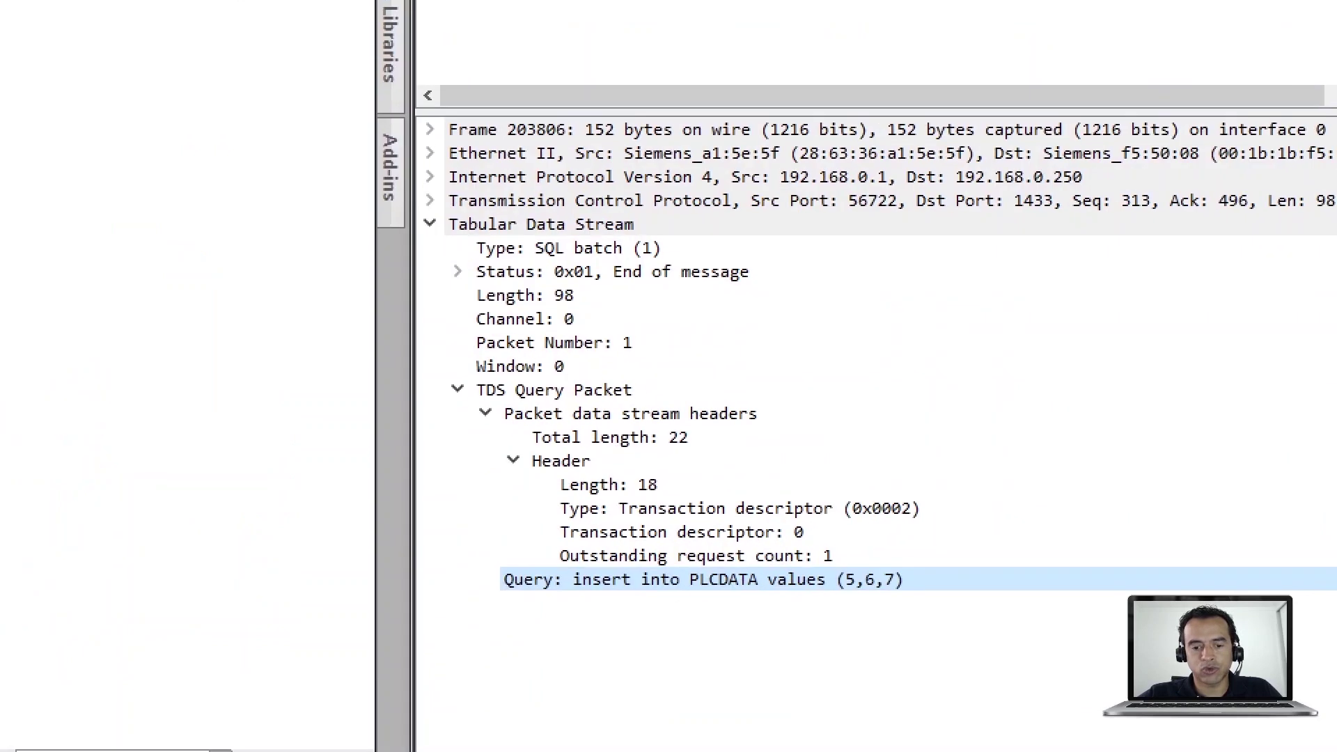
Examine the query text of the latest SQL batch packet and the details of the TDS response packet that follows it
drag(641, 631, 656, 671)
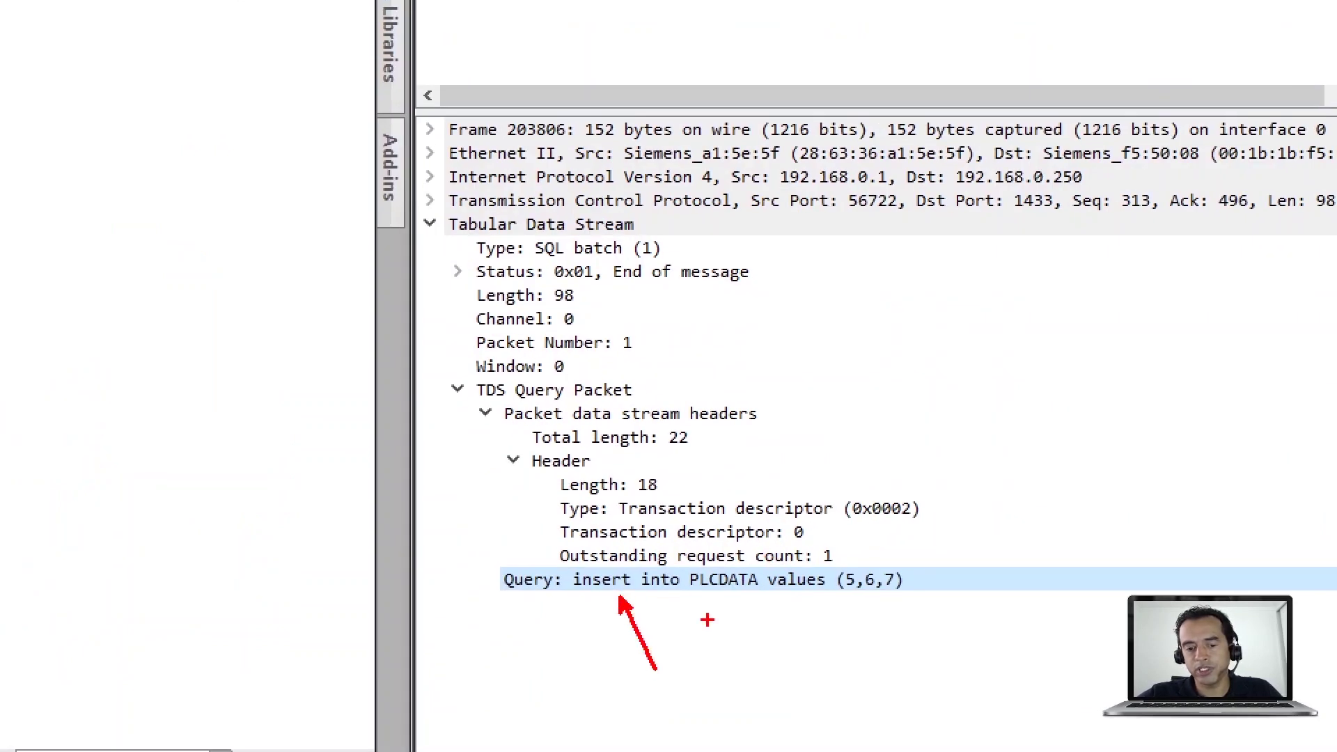
drag(726, 591, 727, 679)
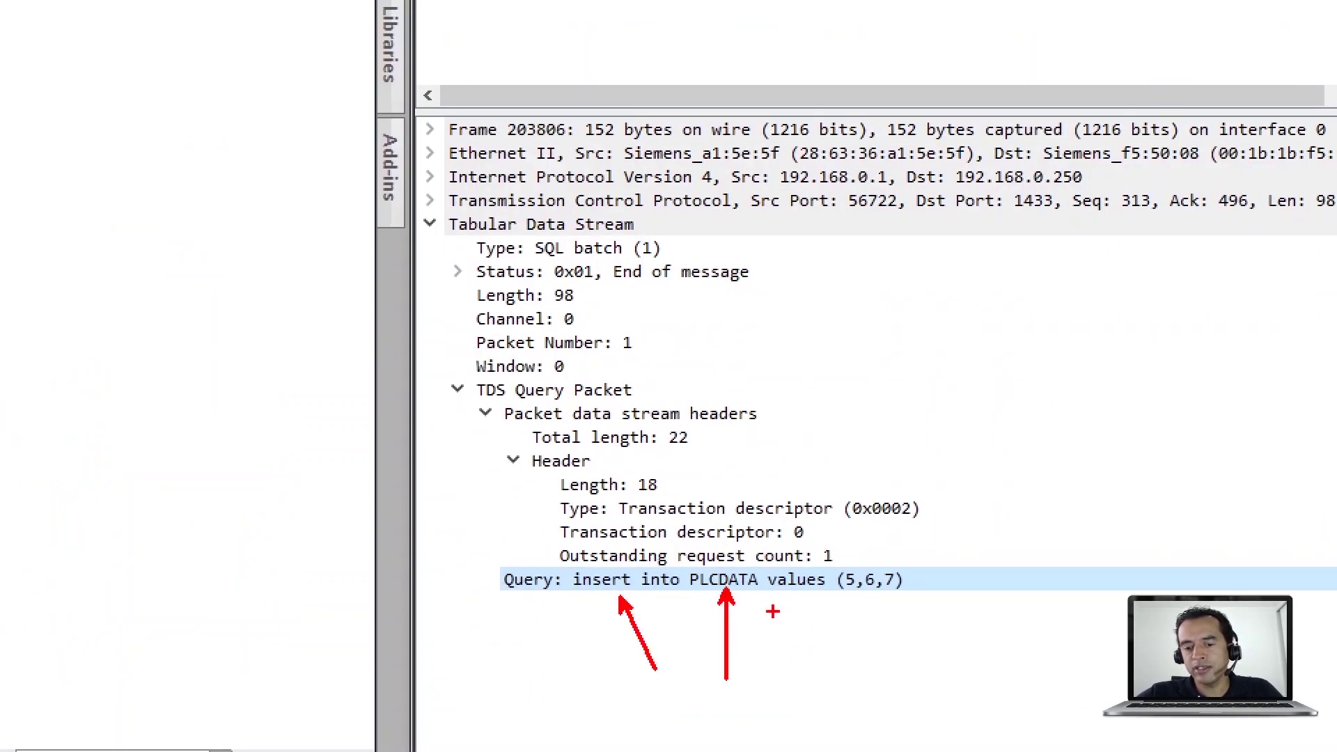
drag(801, 591, 768, 680)
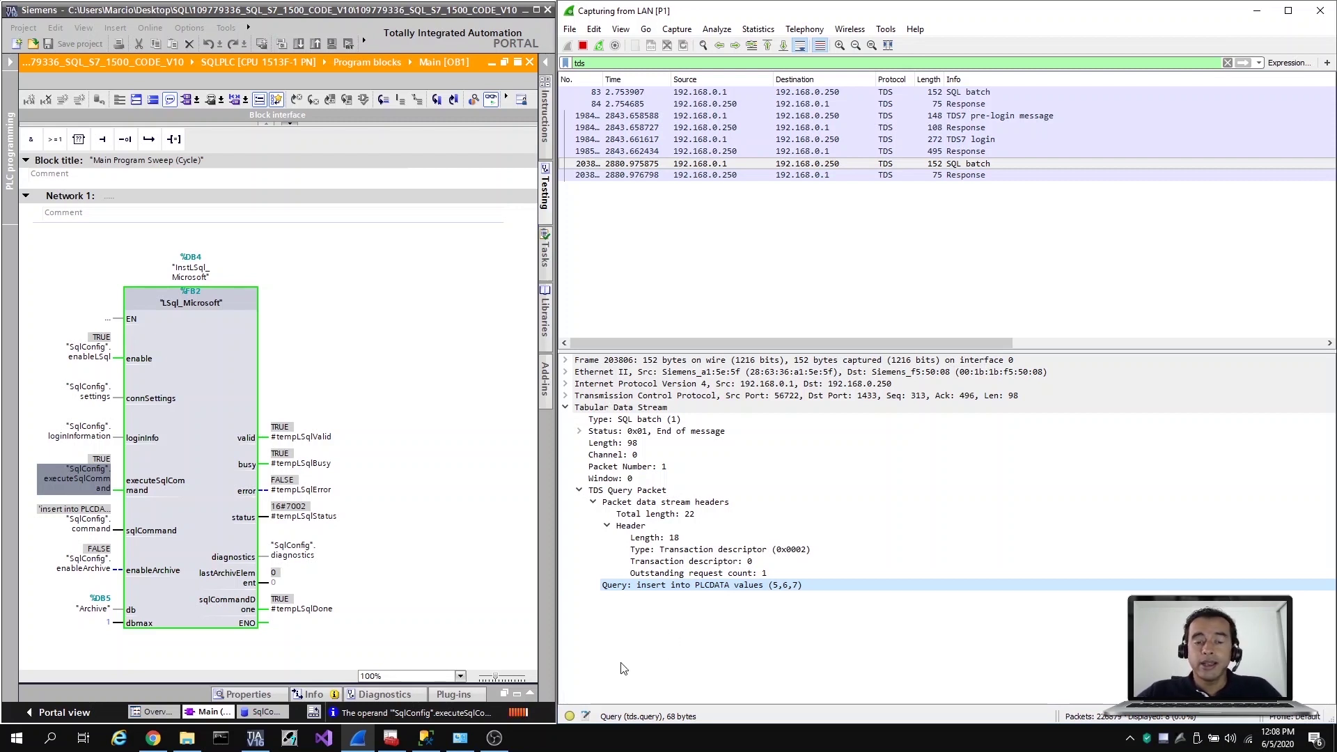
click(834, 179)
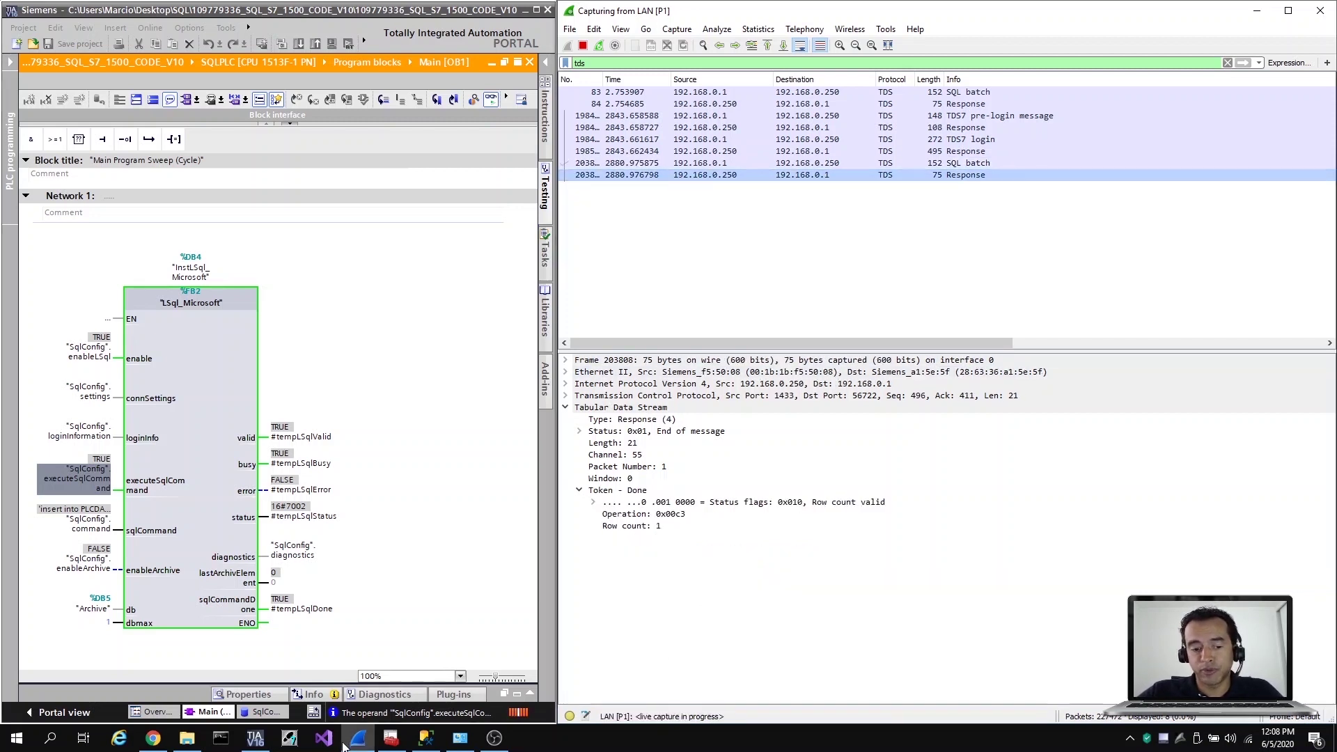
Switch to SQL Server Management Studio, rerun the SELECT * FROM PLCDATA query and select the DELETE FROM PLCDATA text without its comment marks
click(426, 738)
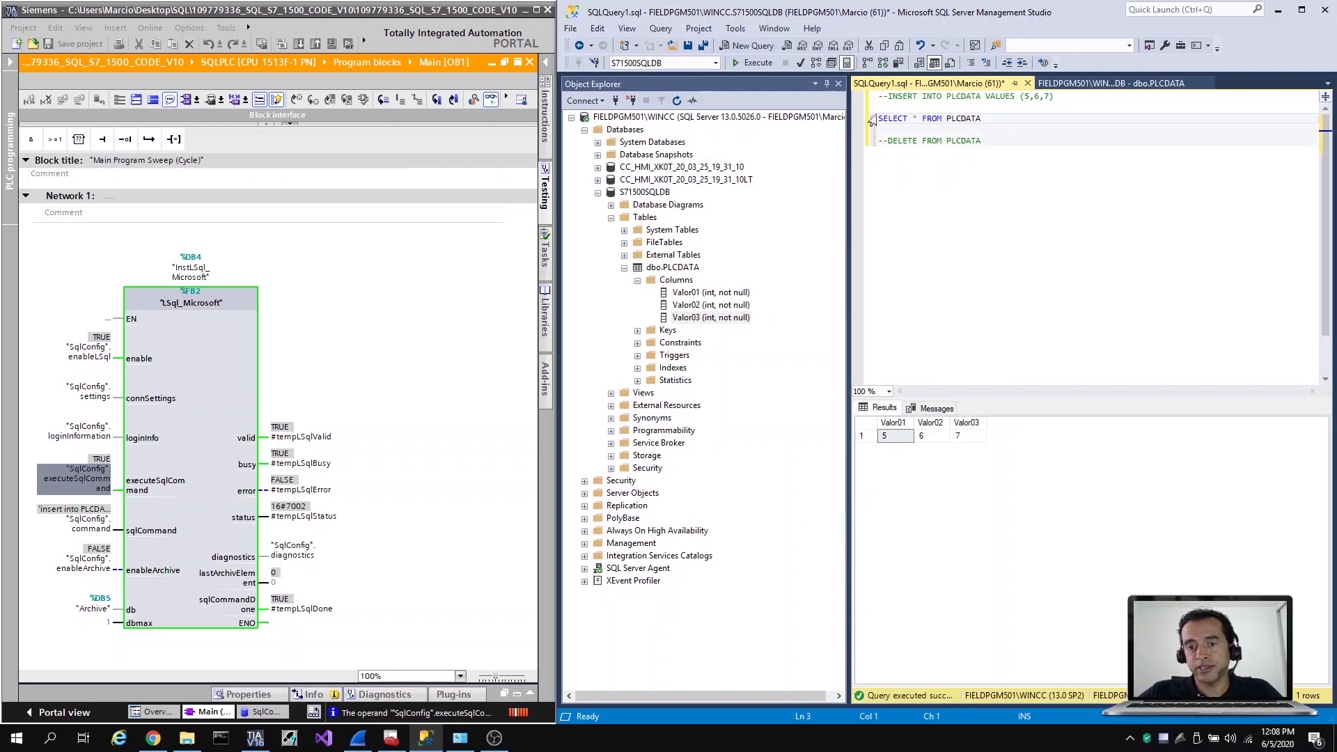
click(758, 63)
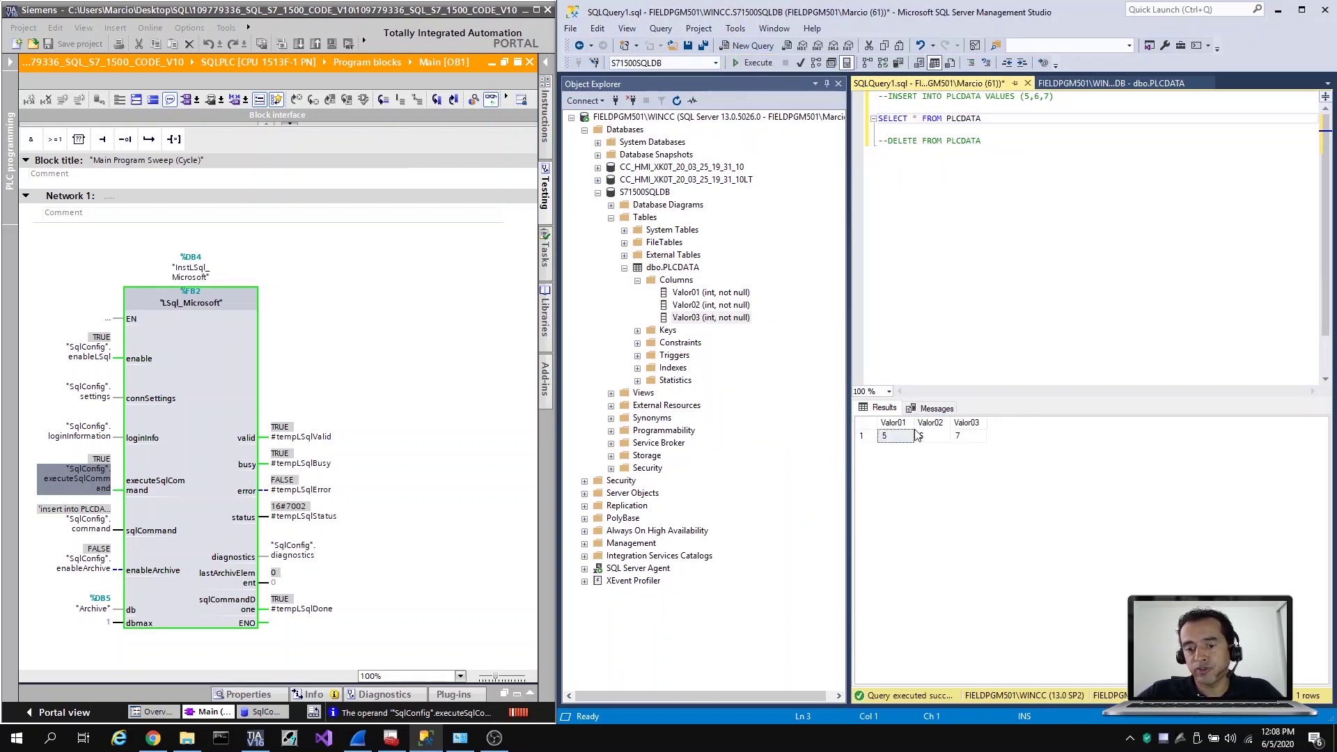
drag(984, 142, 888, 142)
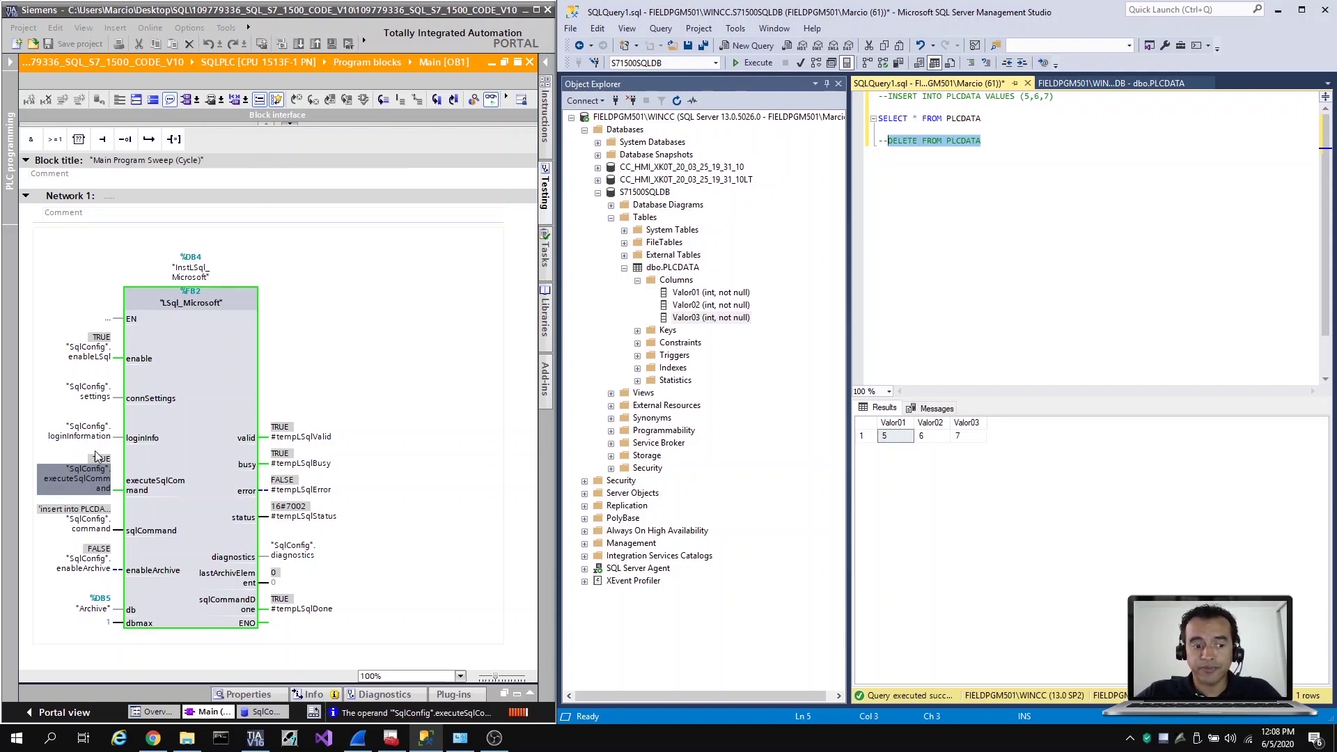
In TIA Portal, reset the executeSqlCommand operand of the LSql_Microsoft block by modifying it to 0
click(77, 478)
right_click(75, 478)
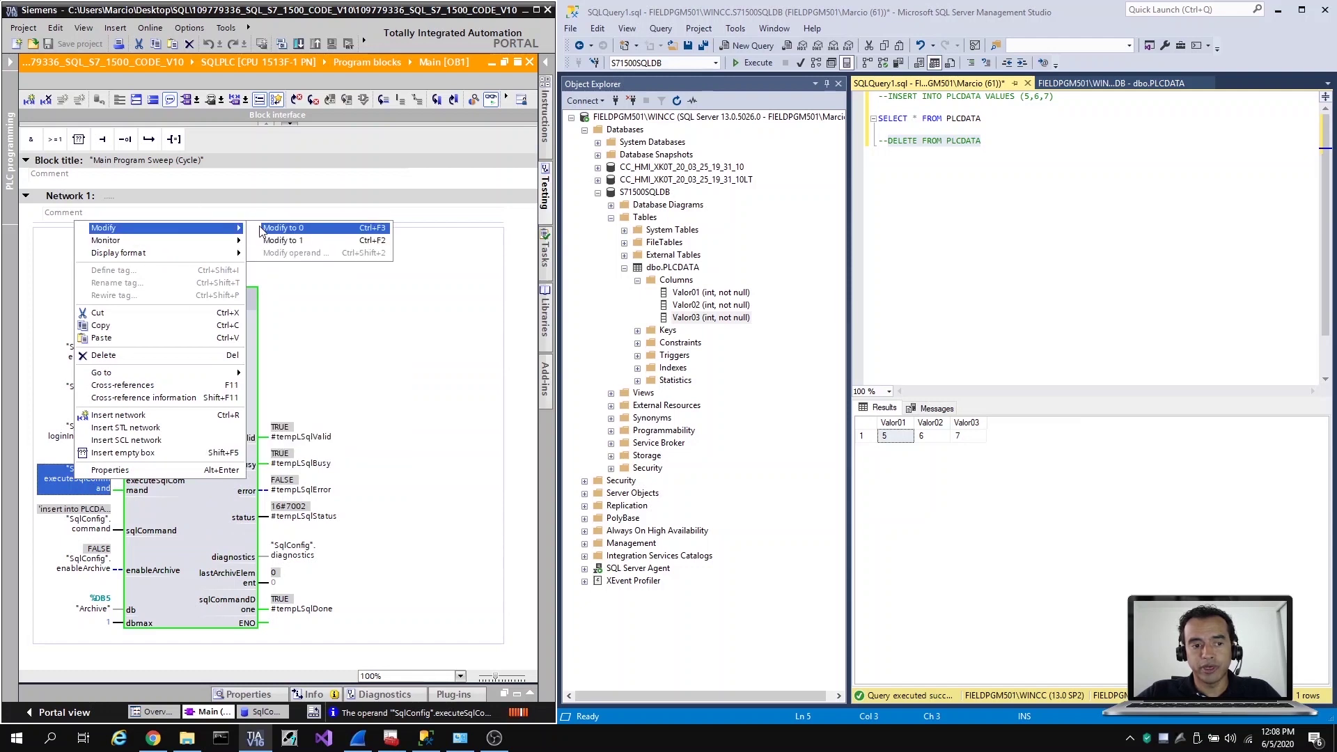
click(263, 259)
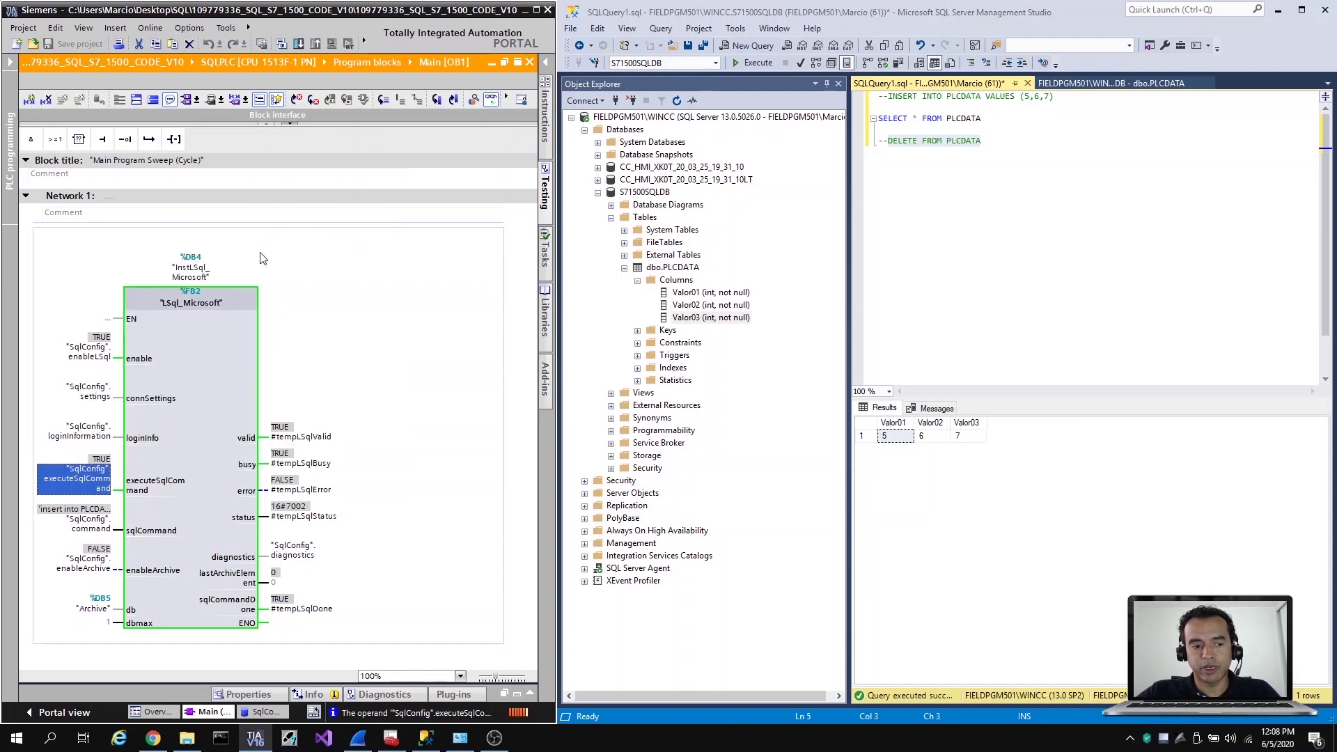
Modify the SqlConfig command operand at the block's sqlCommand input to the string 'DELETE FROM PLCDATA'
right_click(119, 520)
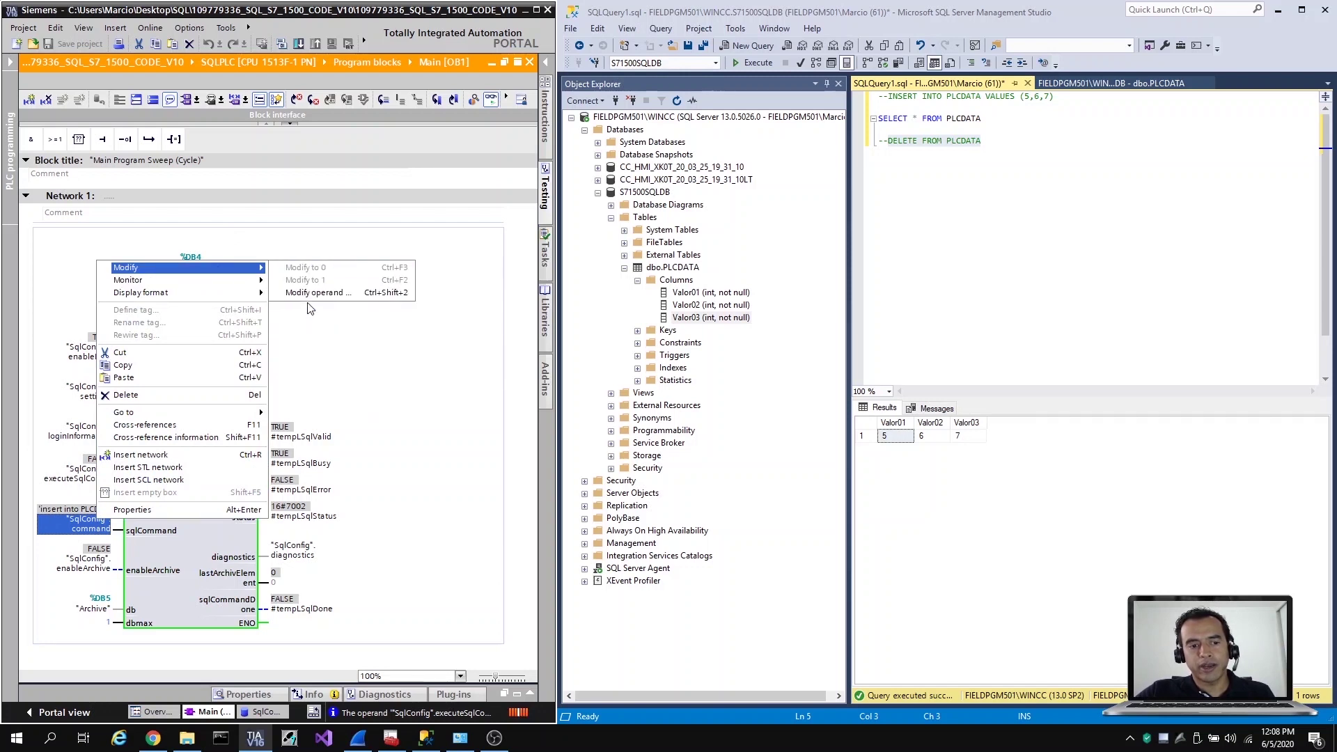
click(311, 299)
text('DELETE FROM PLCDATA)
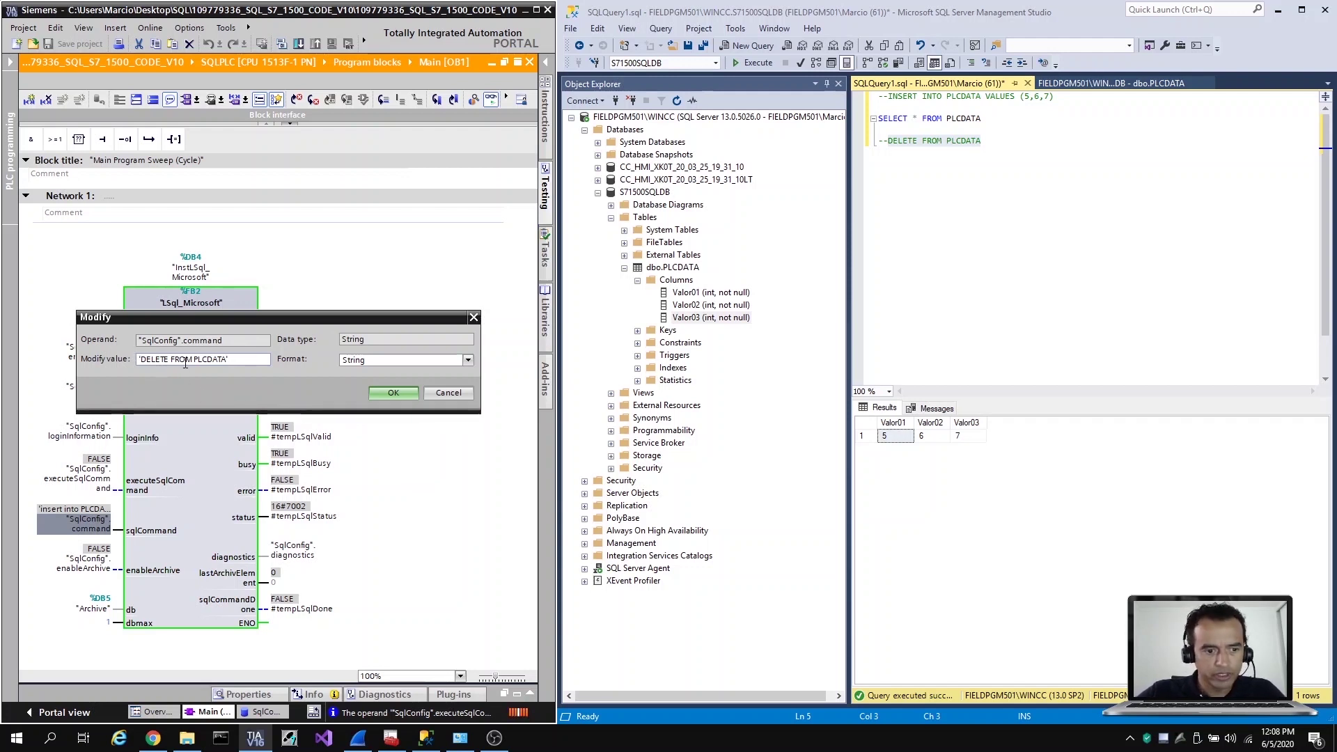
click(404, 393)
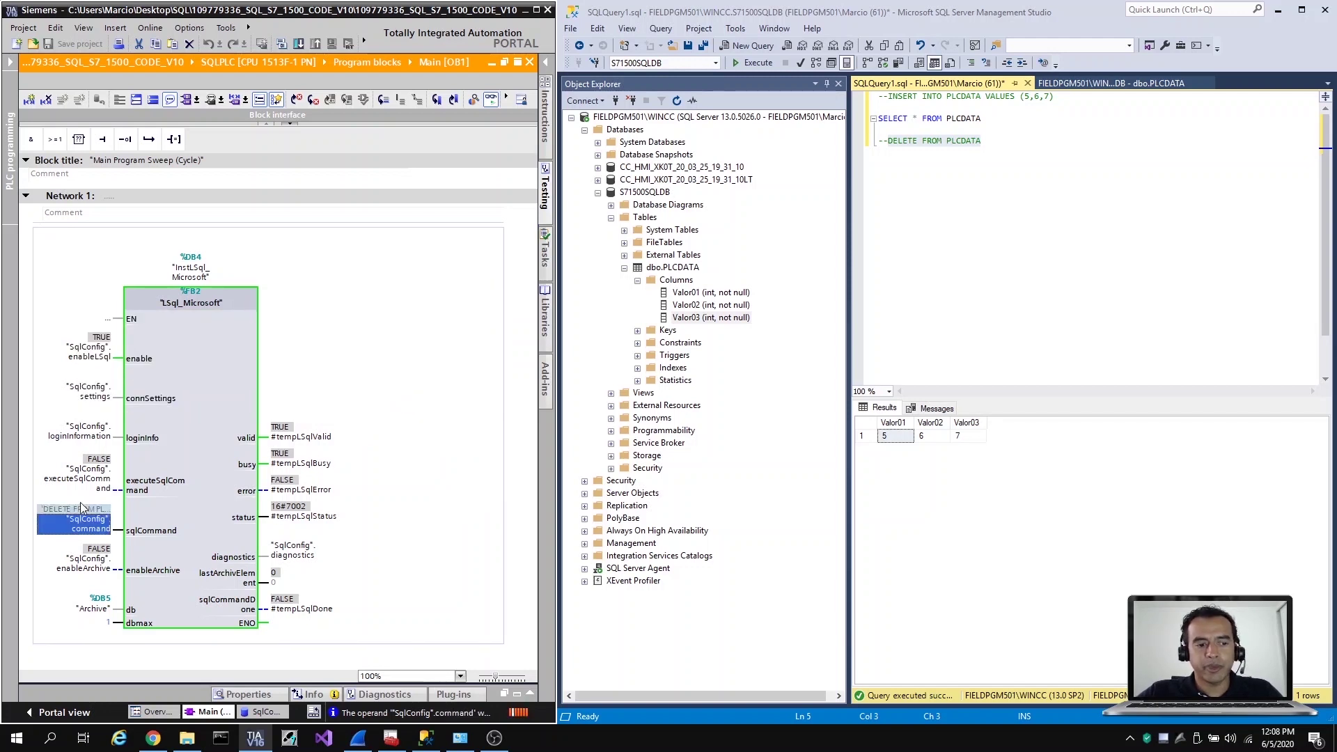
Trigger the delete command by modifying the executeSqlCommand operand of the LSql_Microsoft block to 1
right_click(89, 485)
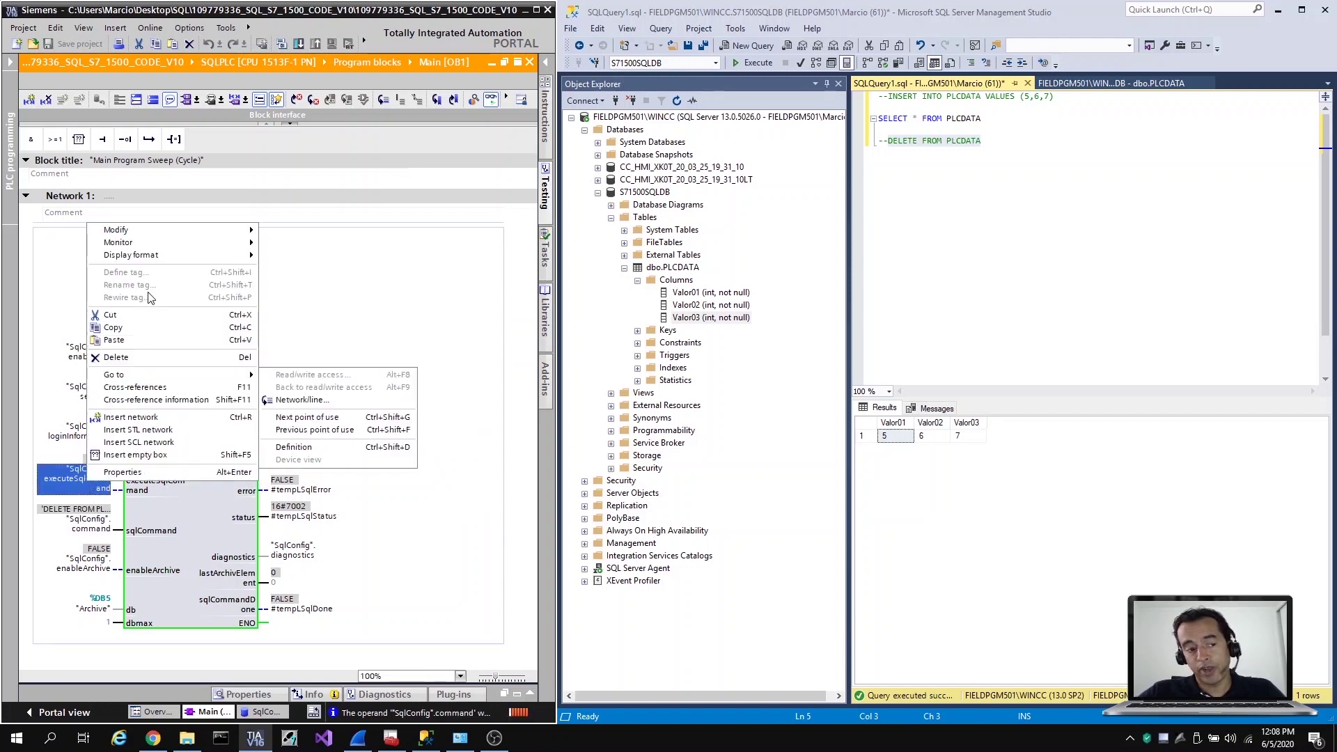
mouse_move(167, 235)
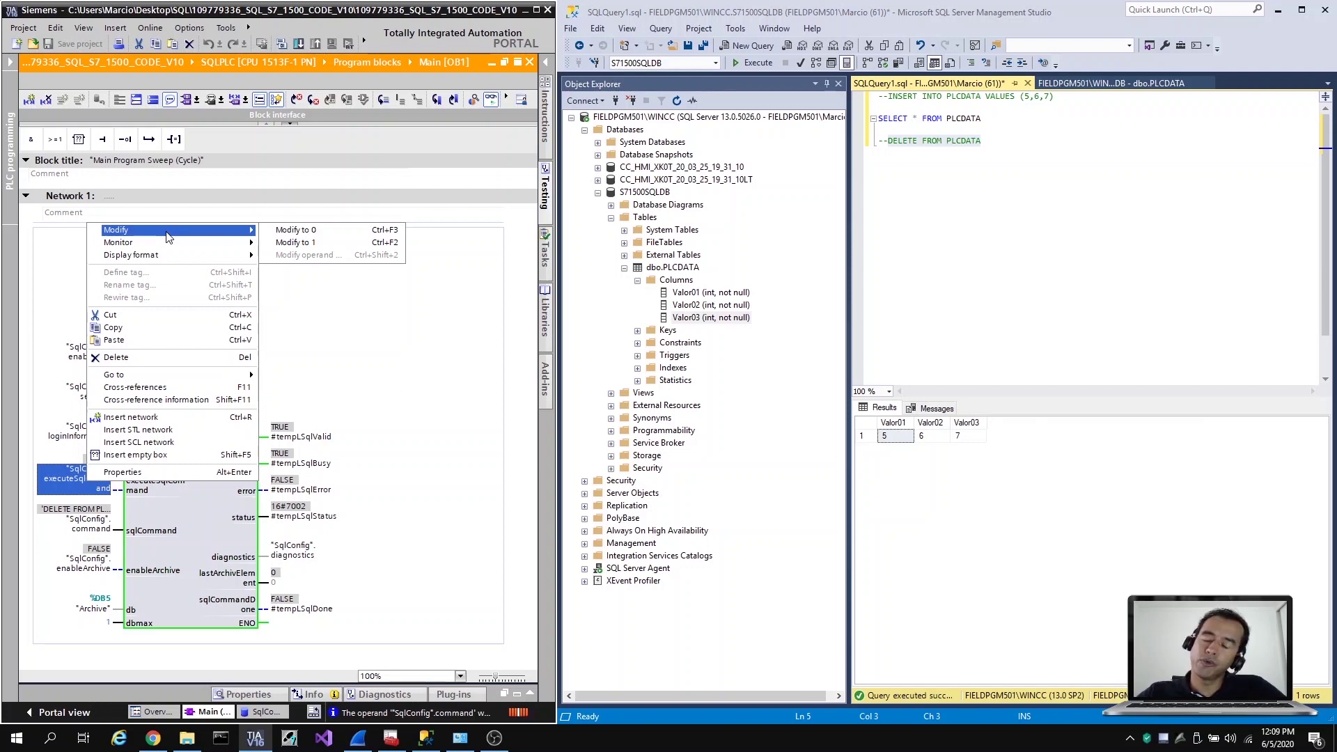
click(305, 244)
In SQL Server Management Studio, select the SELECT * FROM PLCDATA statement and execute it to check the table after the delete
click(893, 119)
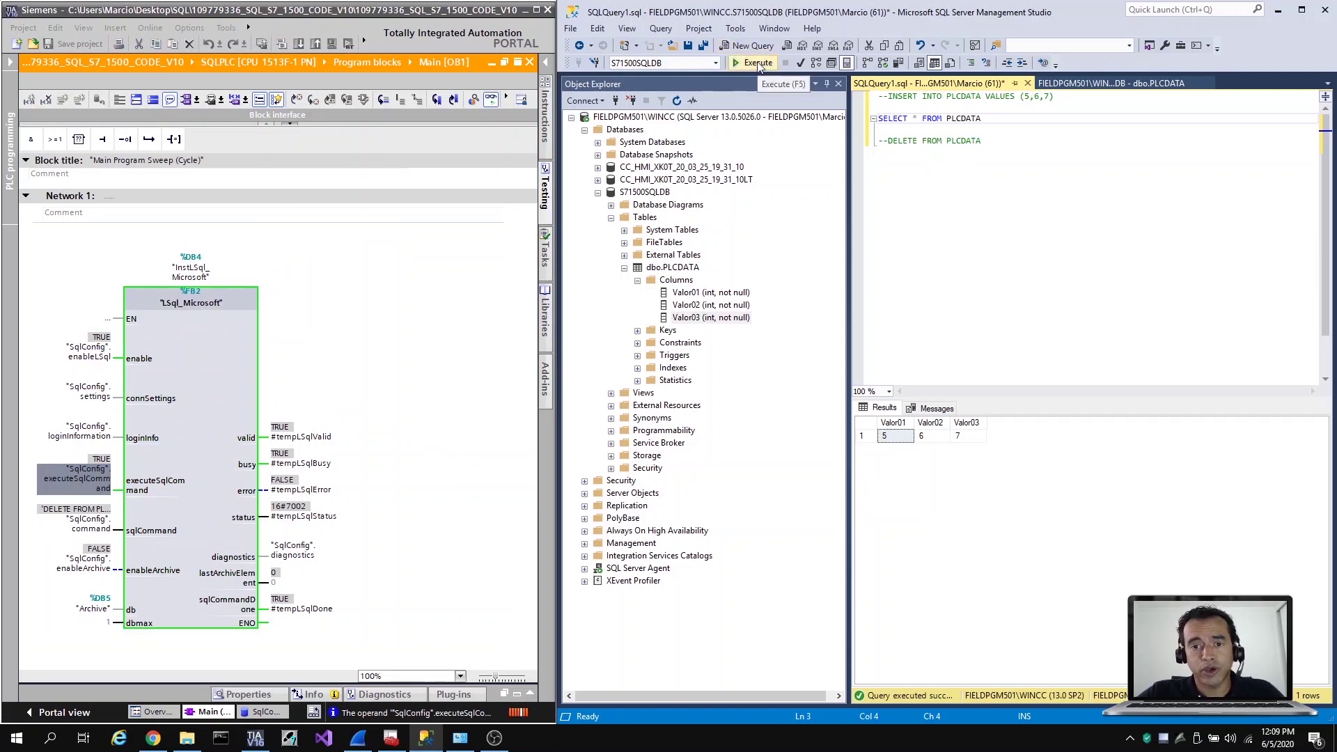
drag(988, 118, 873, 103)
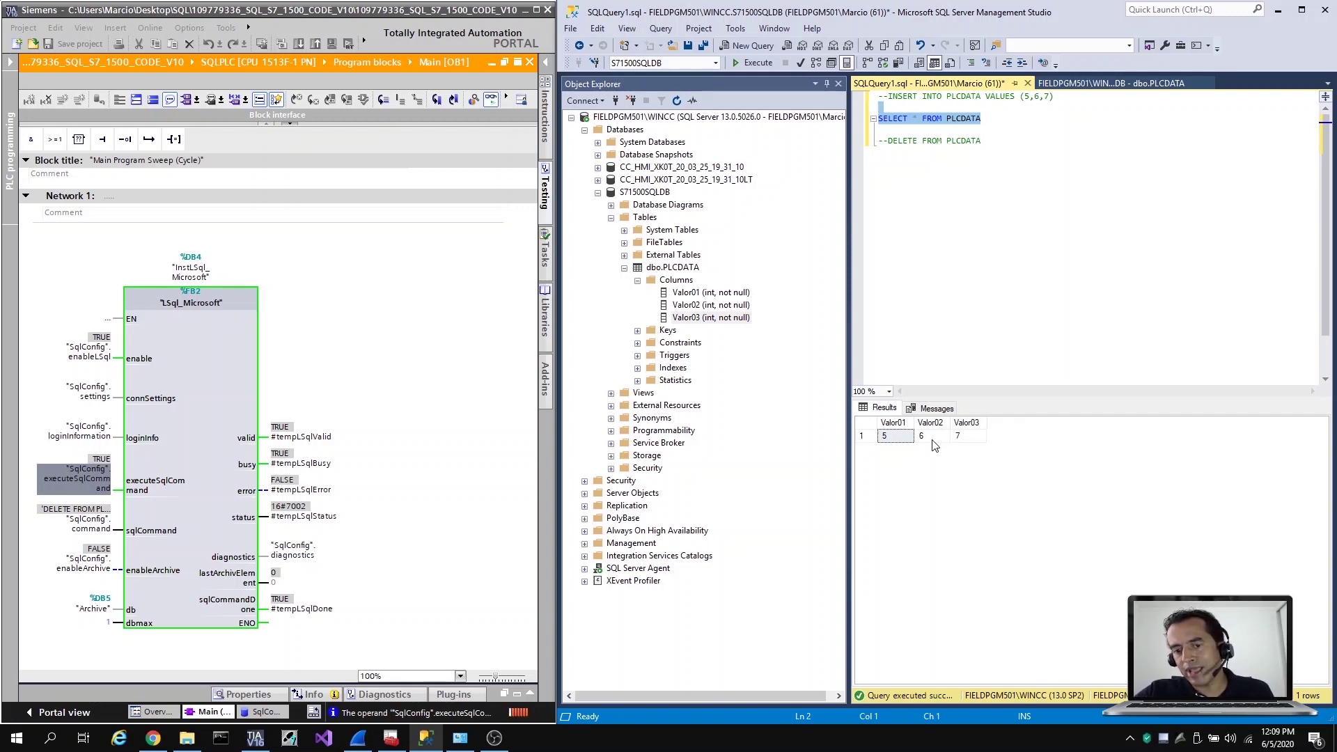
click(758, 65)
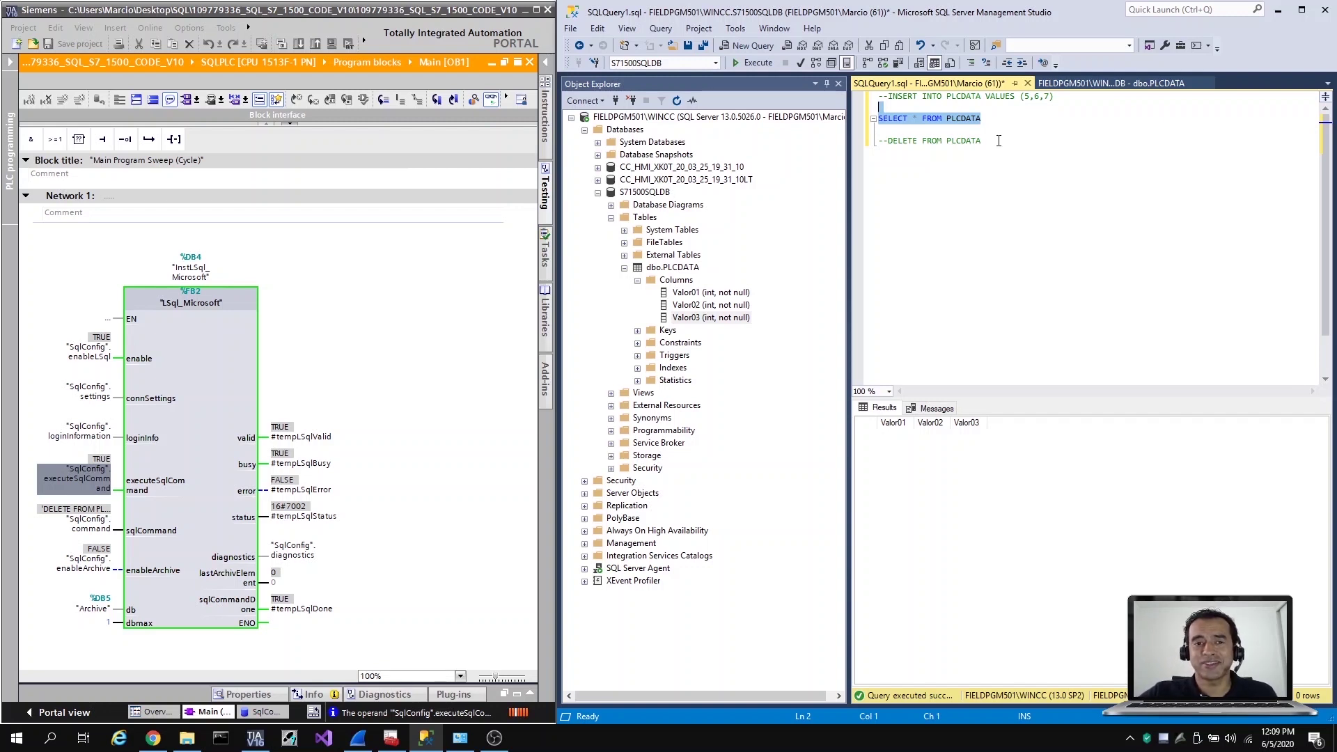
Switch to the browser and examine the provider and consumer sides of the WinCC/IndustrialDataBridge diagram on the Siemens support page
click(145, 365)
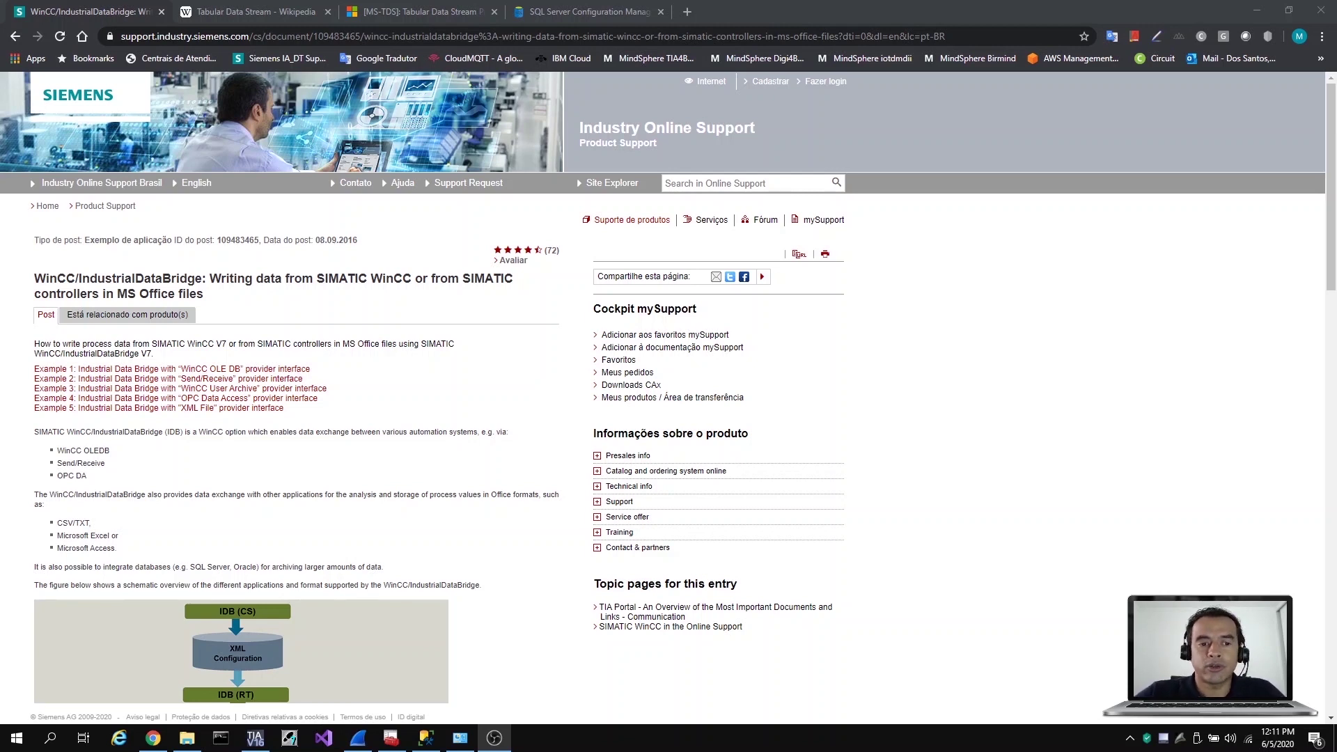
click(306, 302)
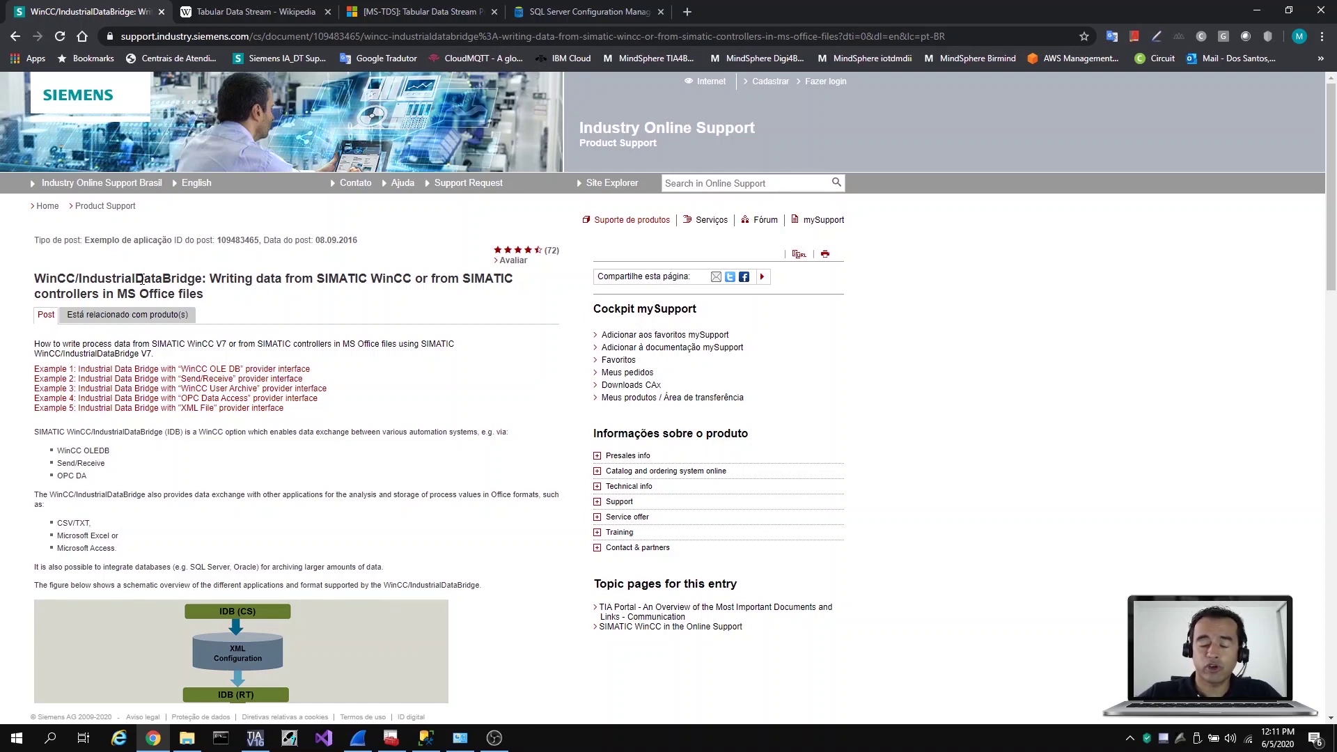
scroll(137, 279, down, 5)
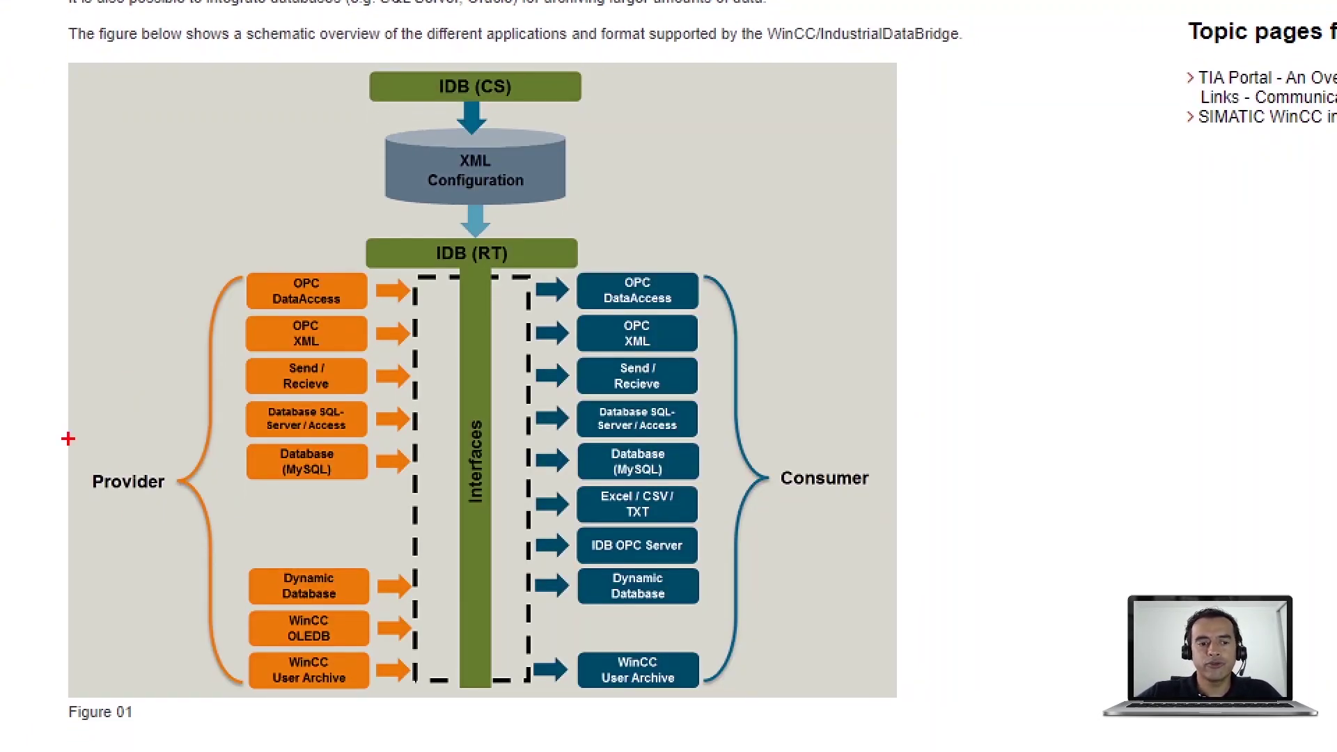
drag(79, 466, 180, 502)
mouse_move(771, 462)
mouse_down()
mouse_move(869, 514)
mouse_move(890, 501)
mouse_up()
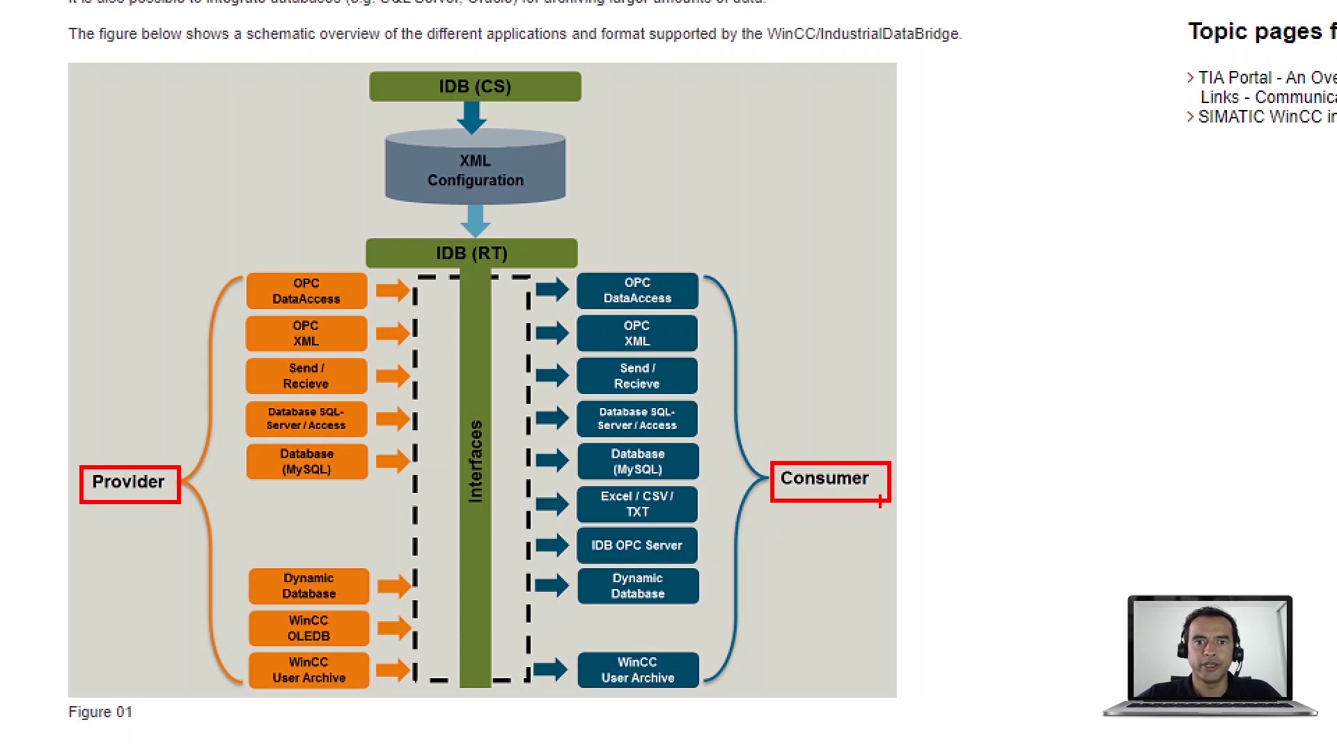